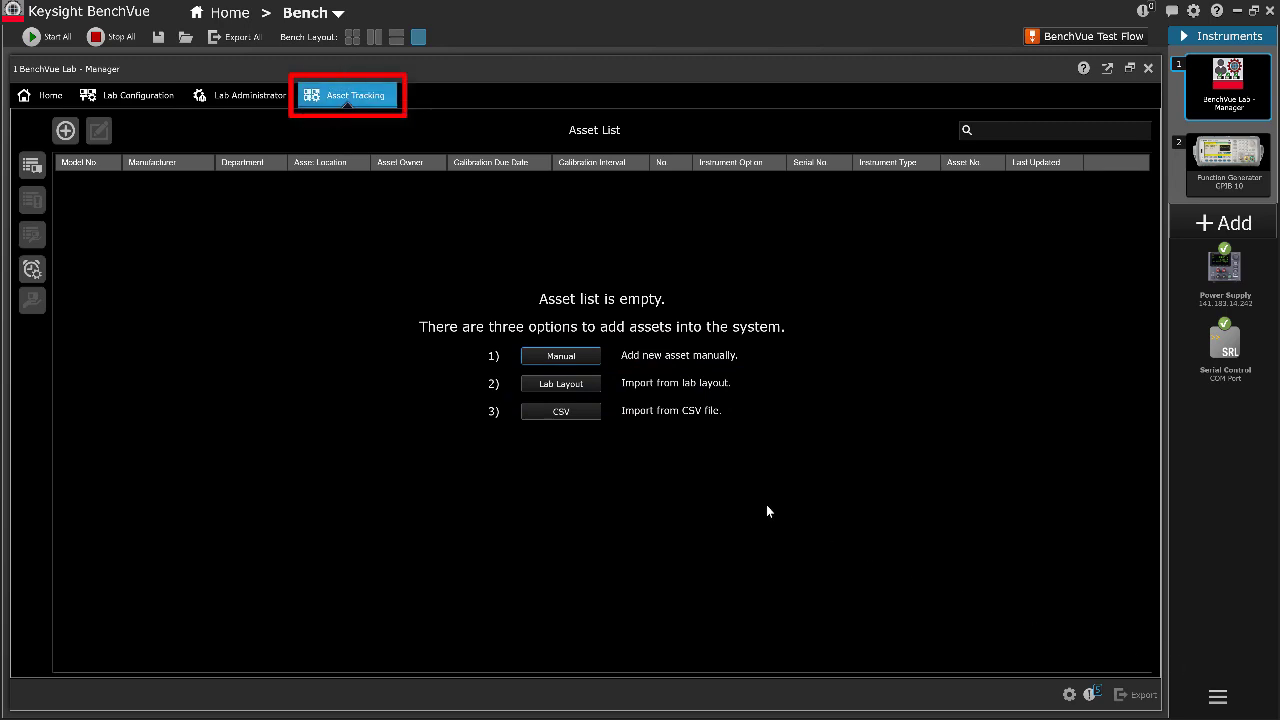
Start a new asset: model M01, serial S01, asset A01, DC Power Analyzer, owner's name, location Lab 1
click(66, 132)
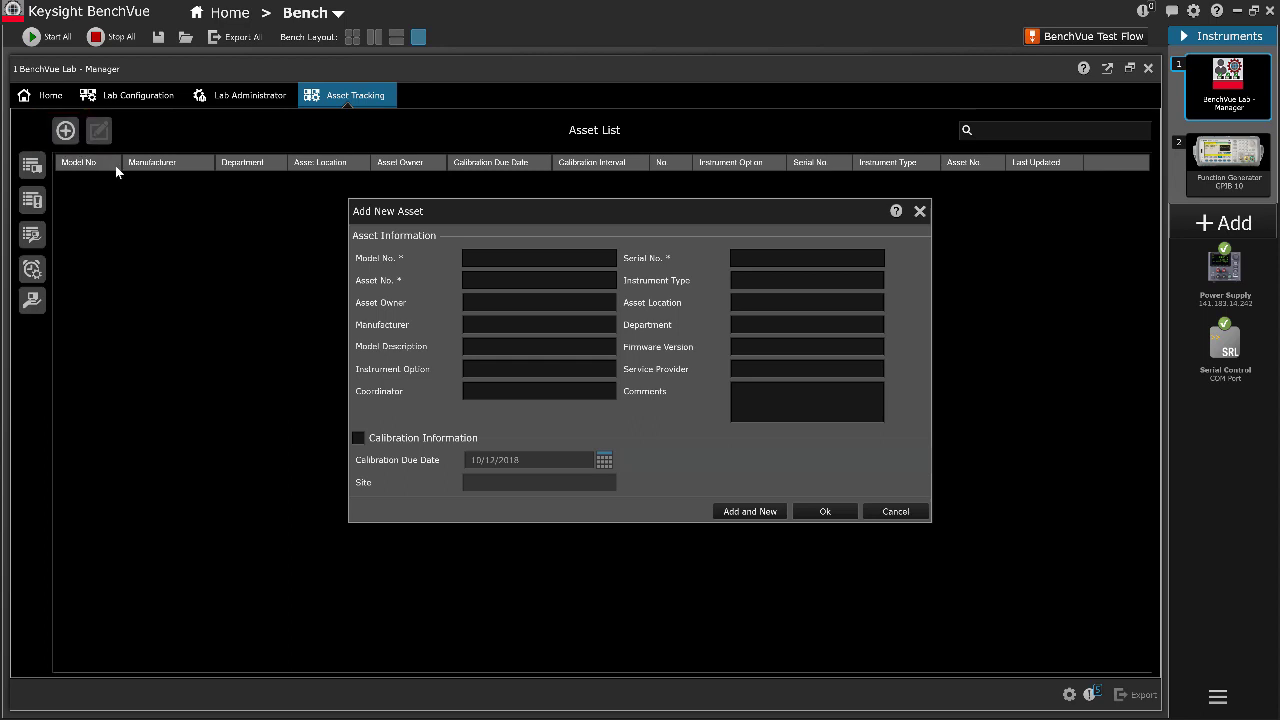
click(604, 260)
text(M01)
key(Tab)
text(S)
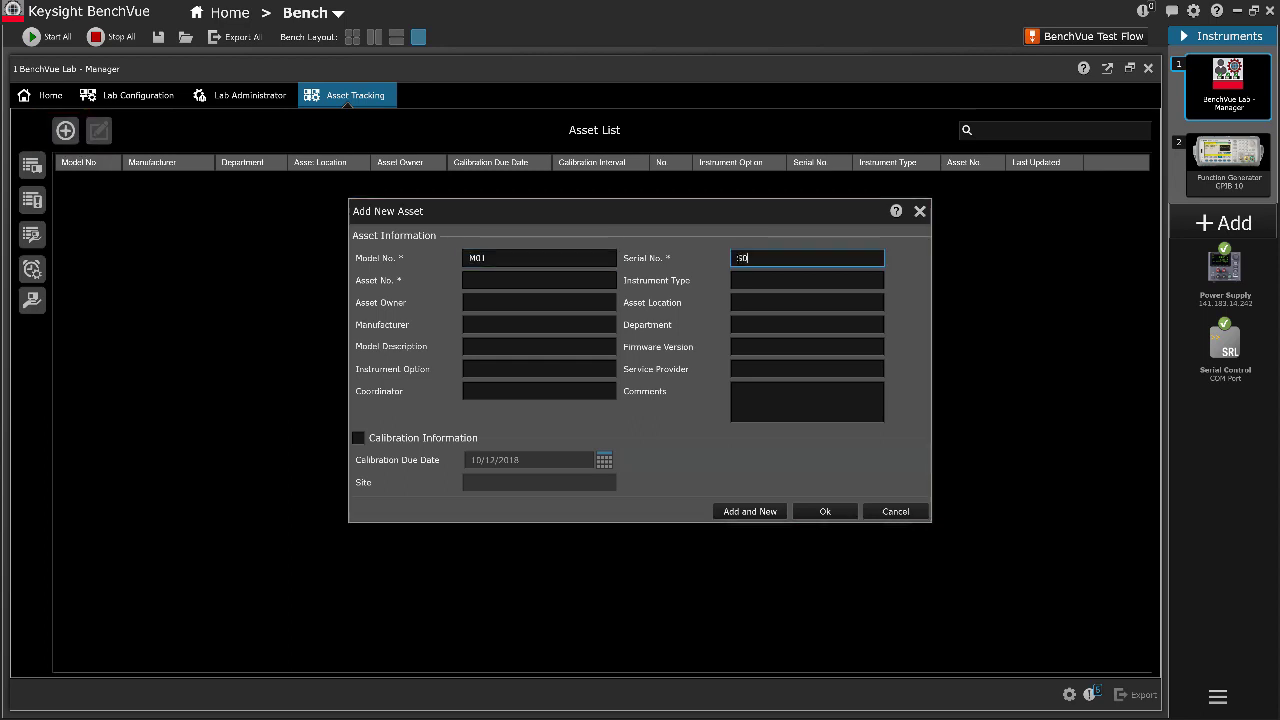
text(01)
key(Tab)
text(A01)
key(Tab)
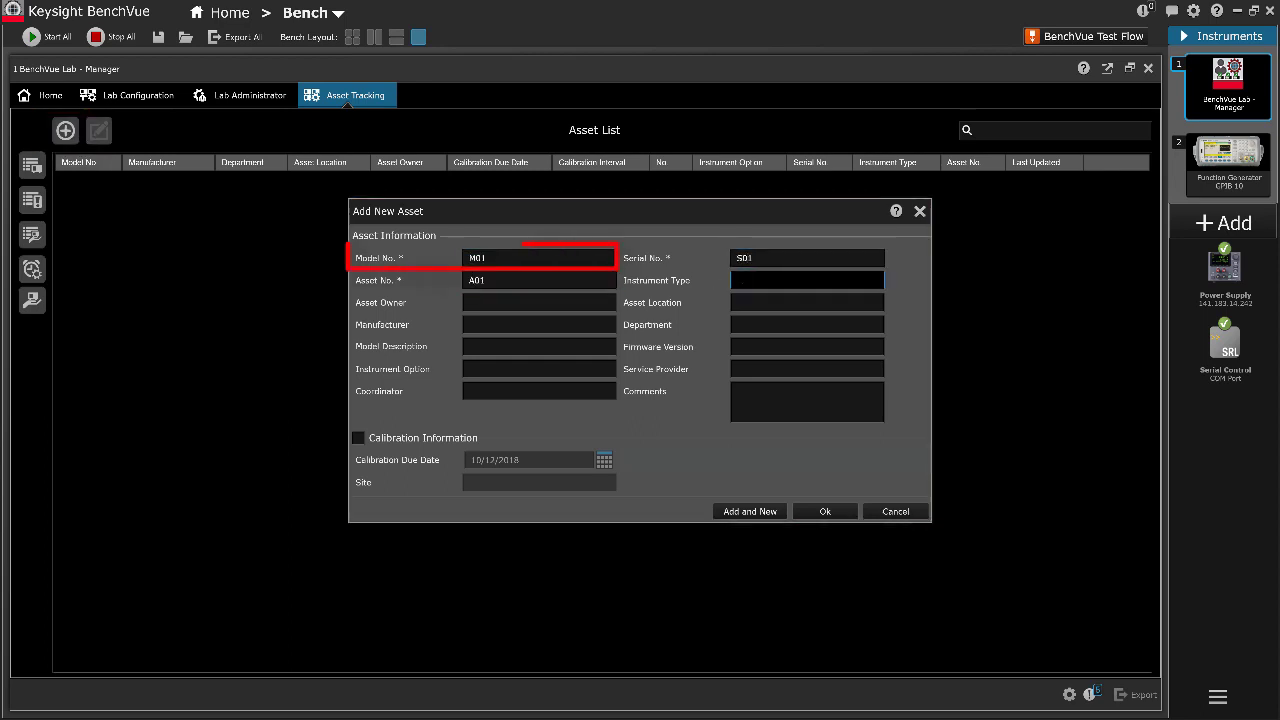
text(DC Power Analyzer)
key(Tab)
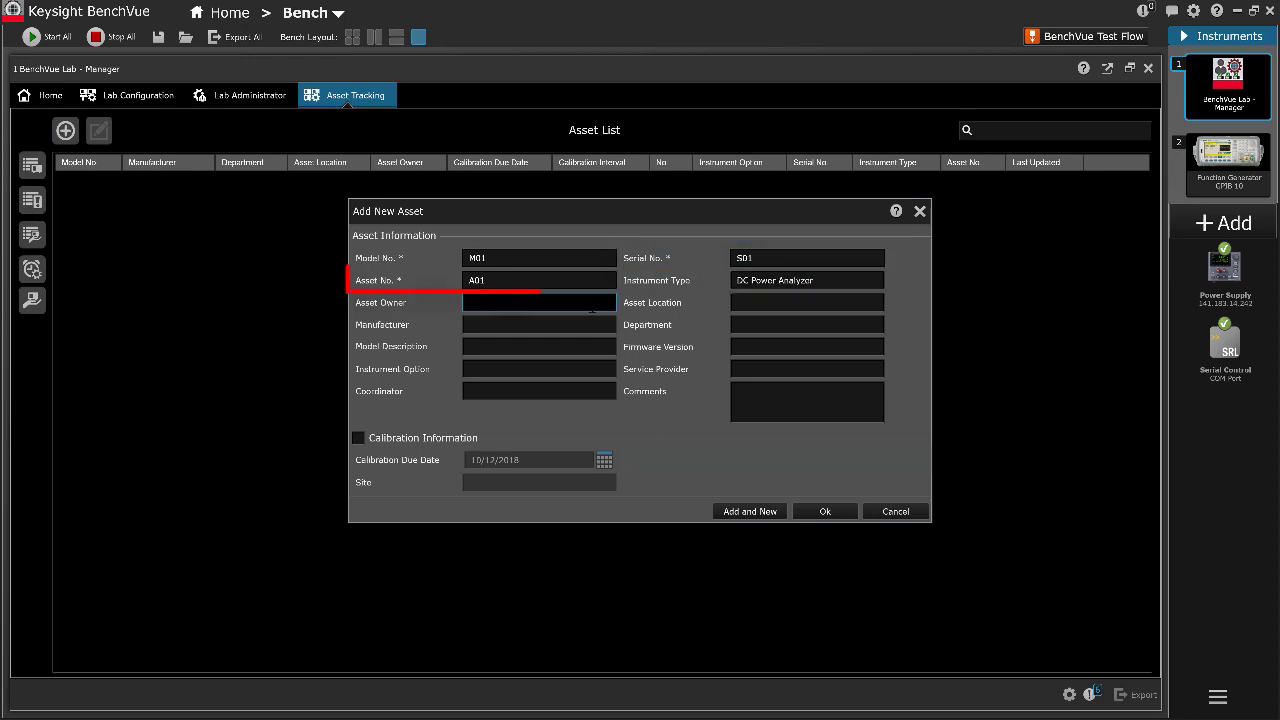
text(John)
key(Tab)
text(La)
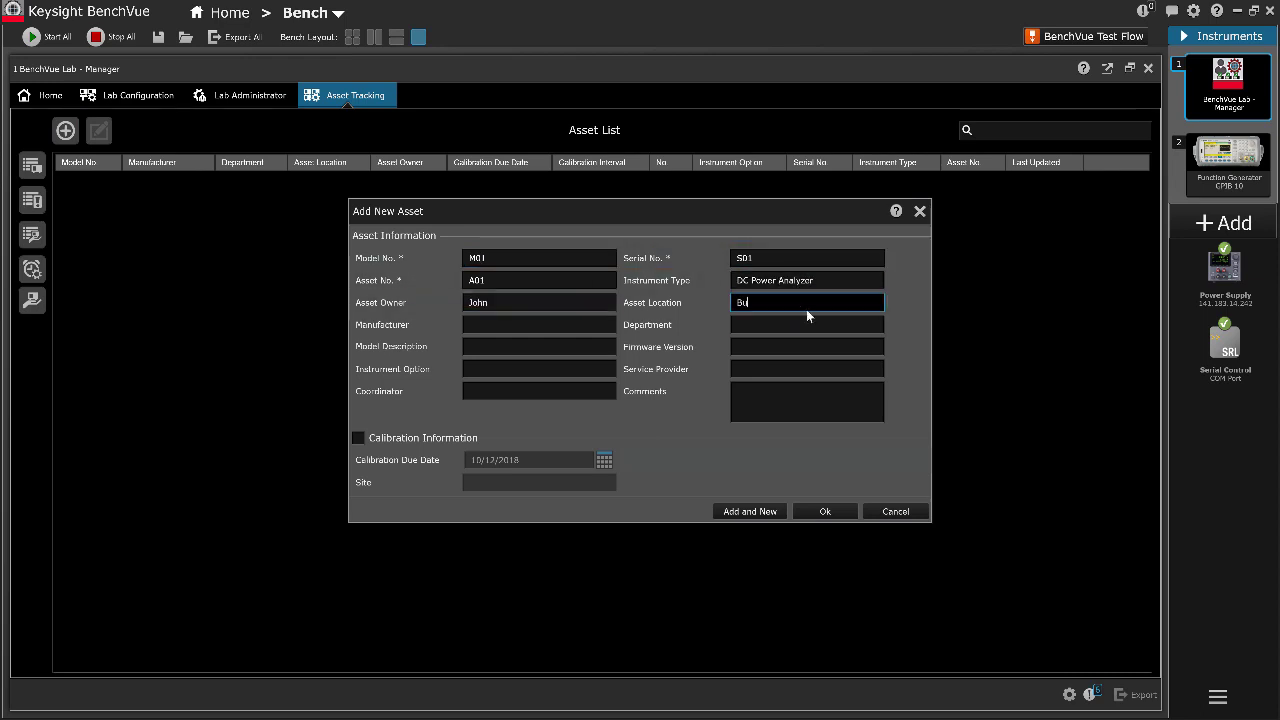
text(b 1)
Enter manufacturer Keysight, department R&D, description Power Analyzer, firmware 1, option GPIB, provider Company A, and coordinator's name
key(Tab)
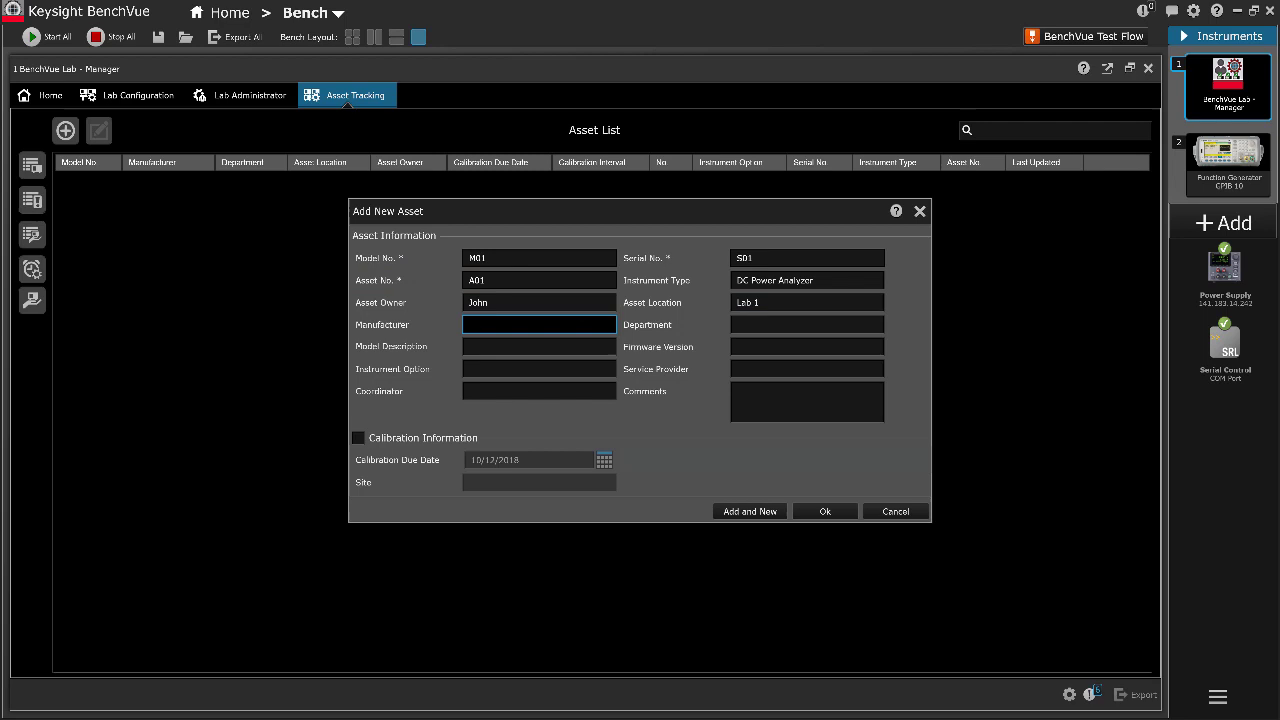
text(Keysight)
key(Tab)
text(R&D)
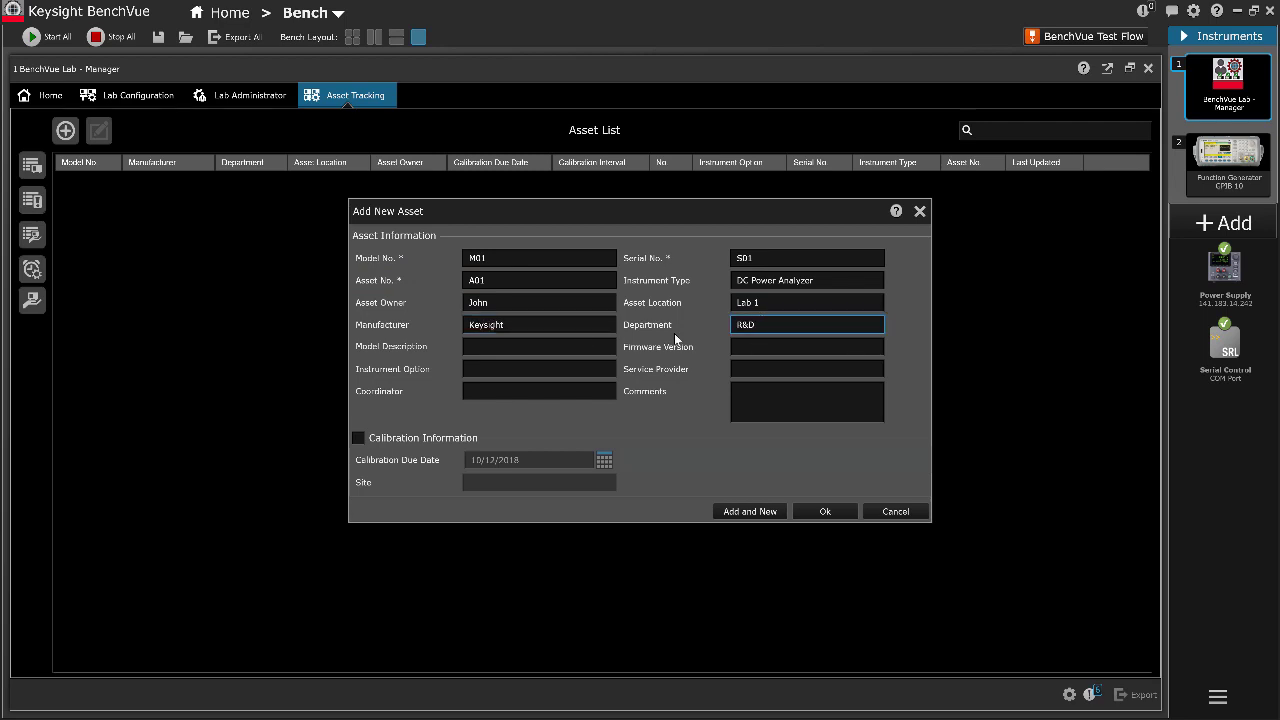
key(Tab)
text(Power Analyzer)
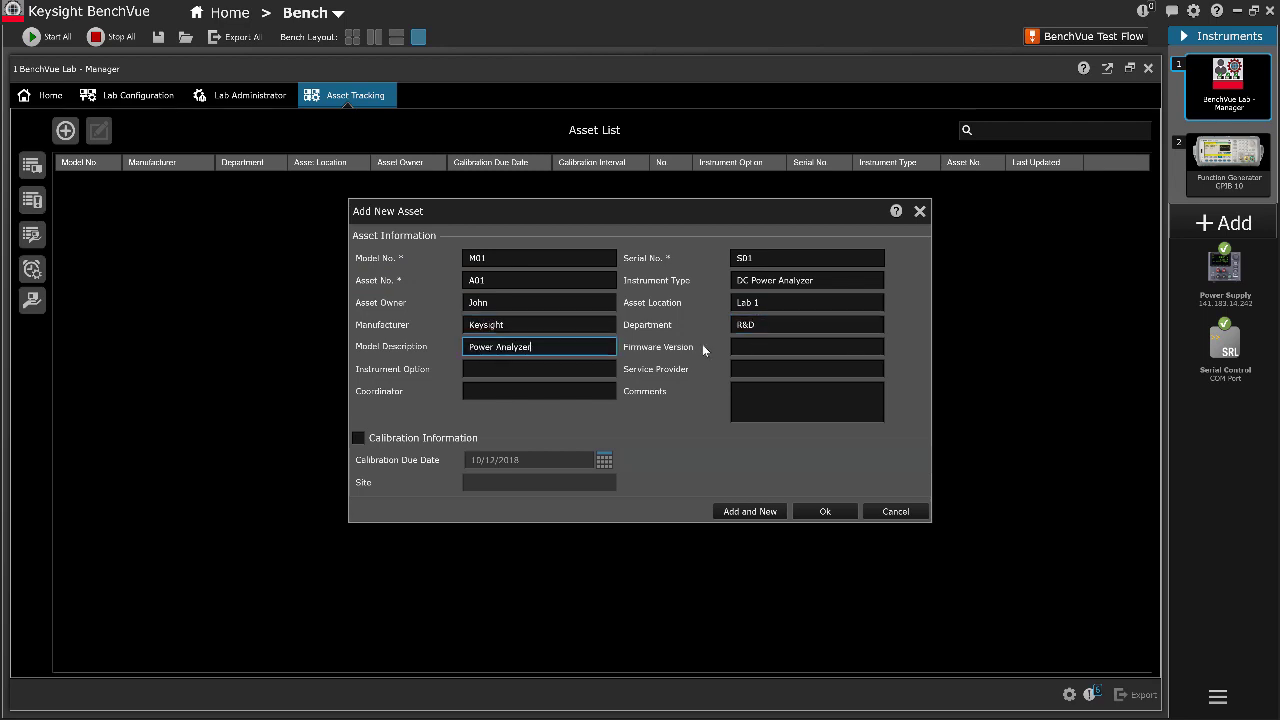
key(Tab)
text(1)
key(Tab)
text(GPI)
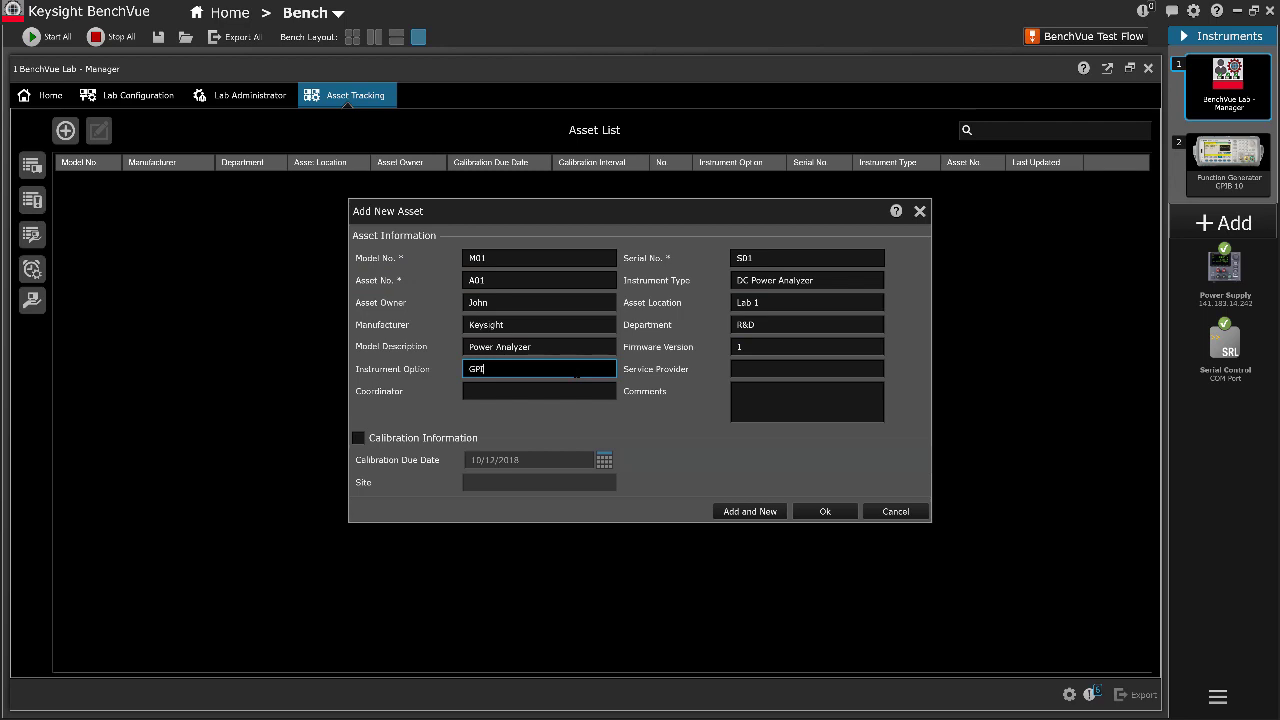
text(B)
key(Tab)
text(Company A)
key(Tab)
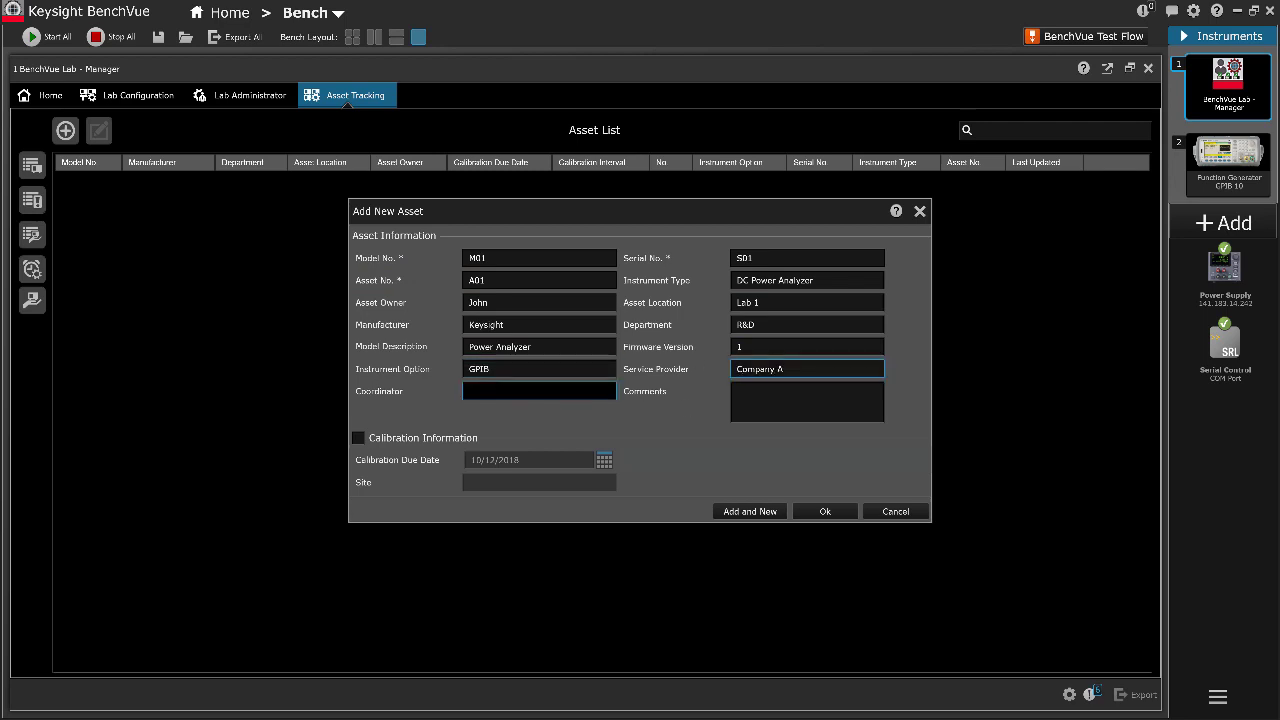
text(Mary)
key(Tab)
Add comment '4 Channels', enable calibration due 10/20/2018 at site New Jersey, and save the asset
text(4 Channels)
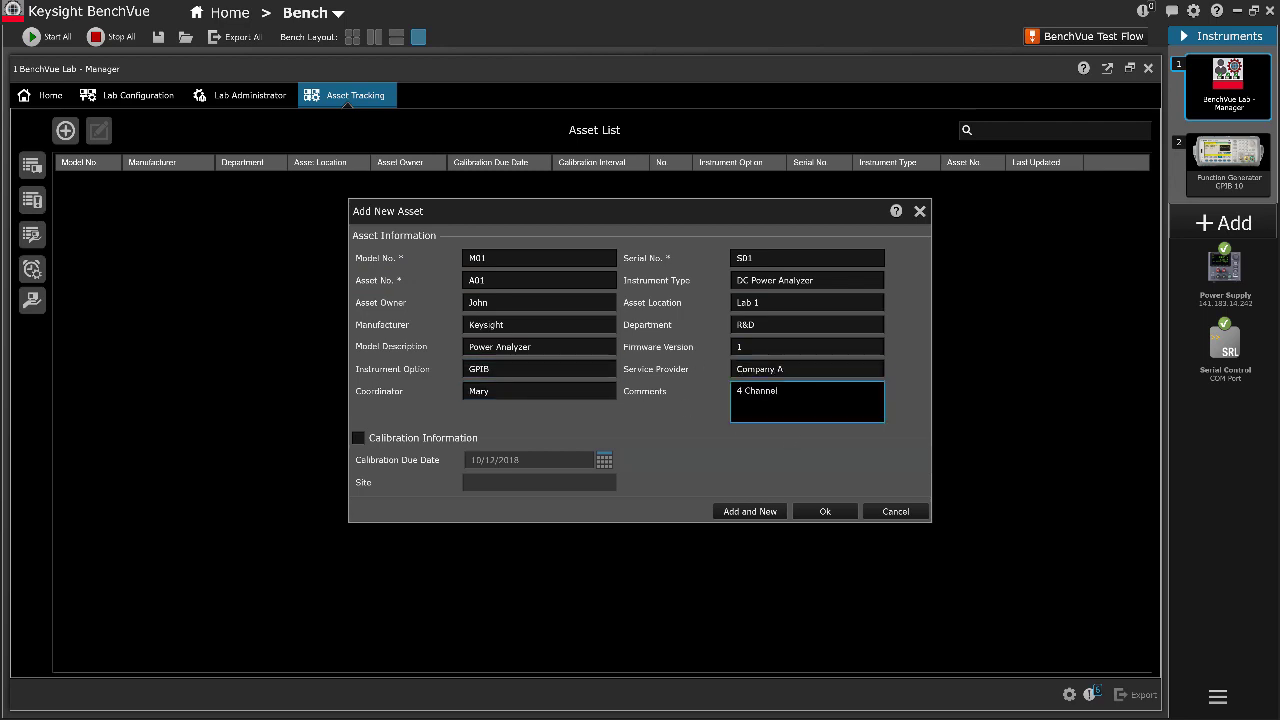
click(411, 444)
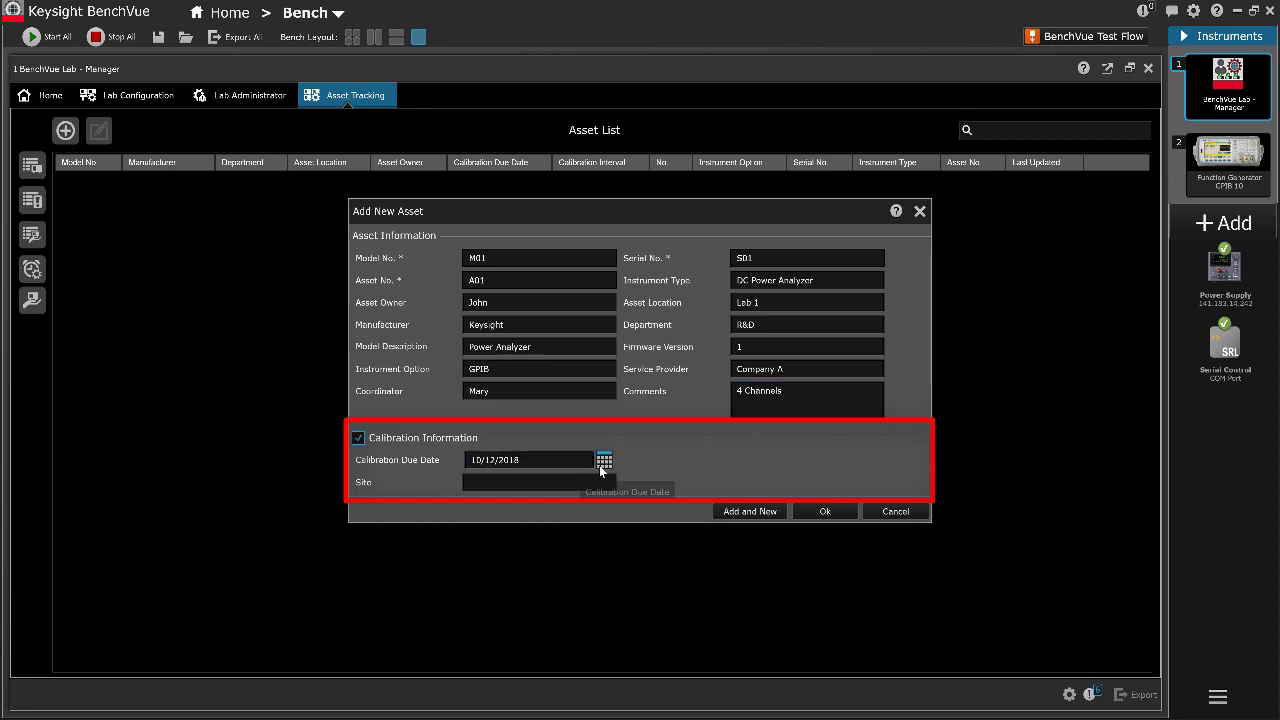
click(603, 462)
click(574, 530)
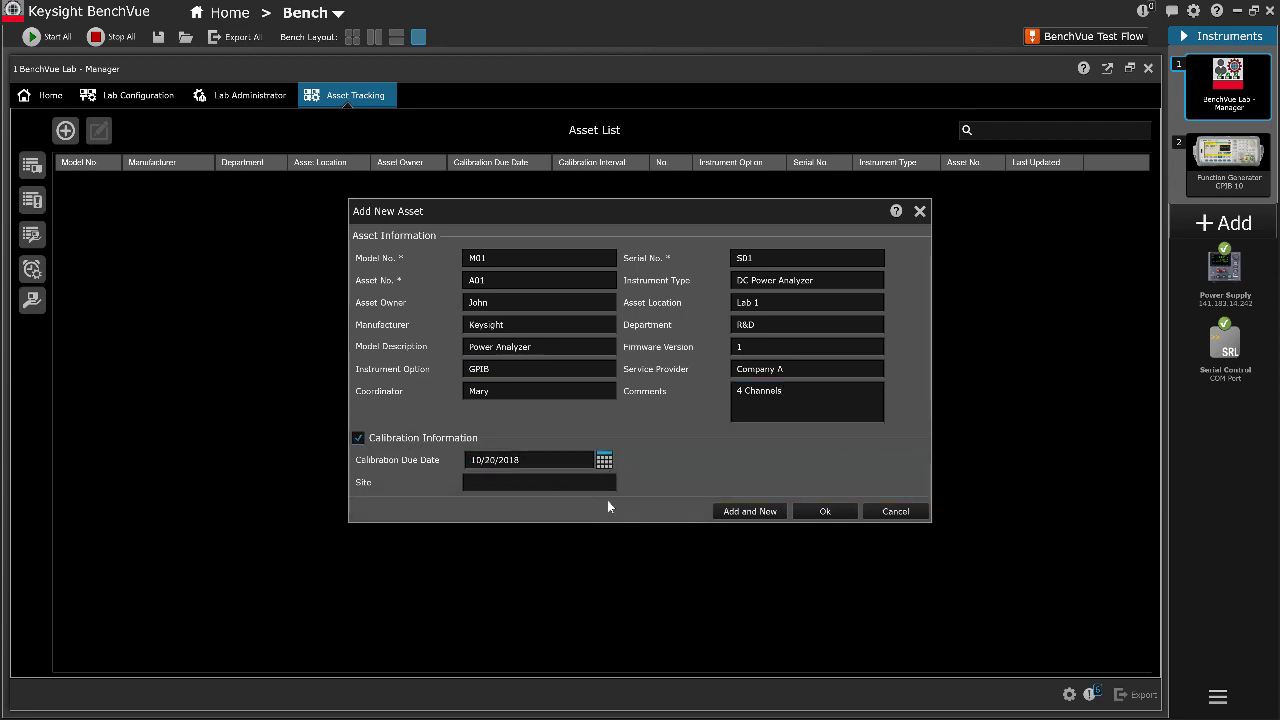
click(600, 483)
text(N)
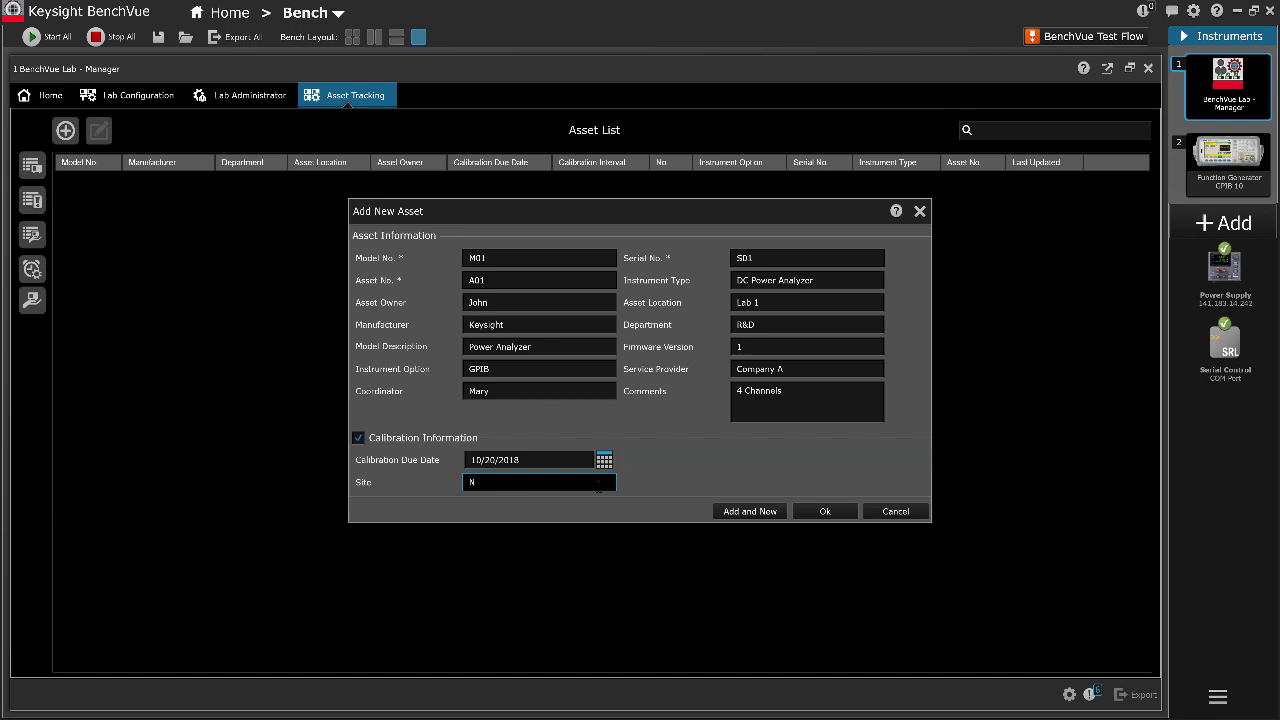
text(ew Jersey)
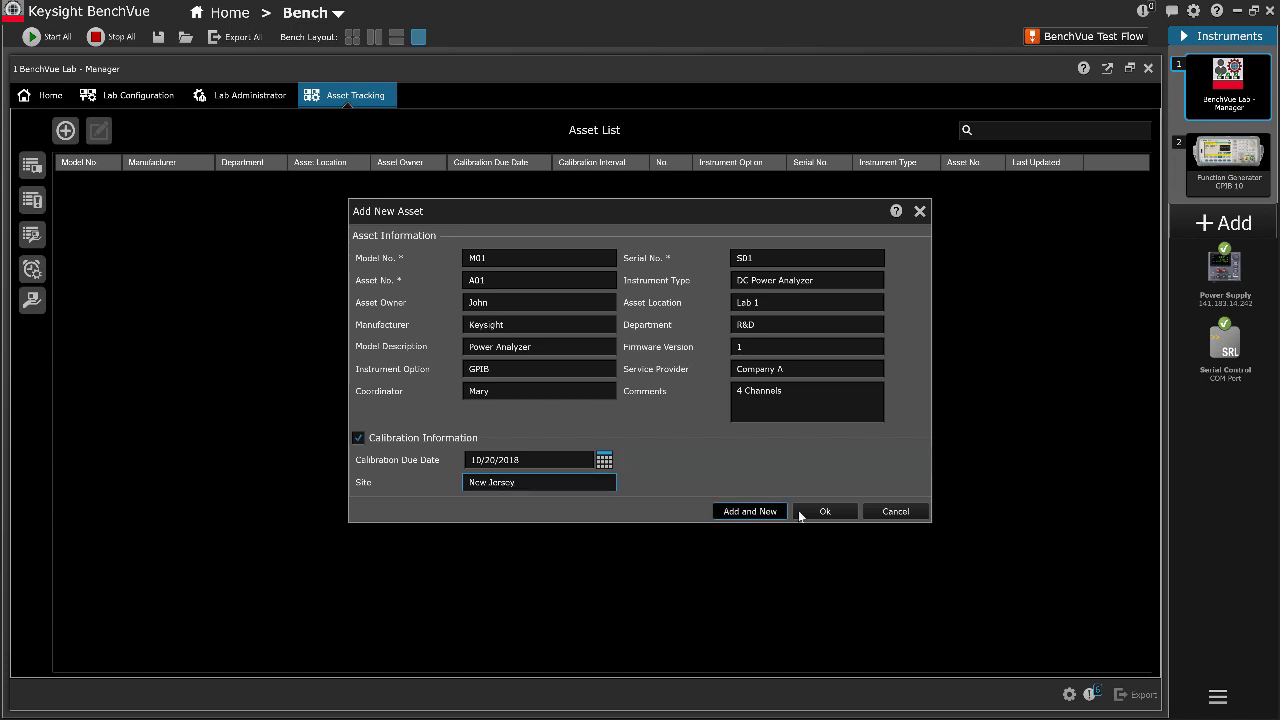
click(812, 513)
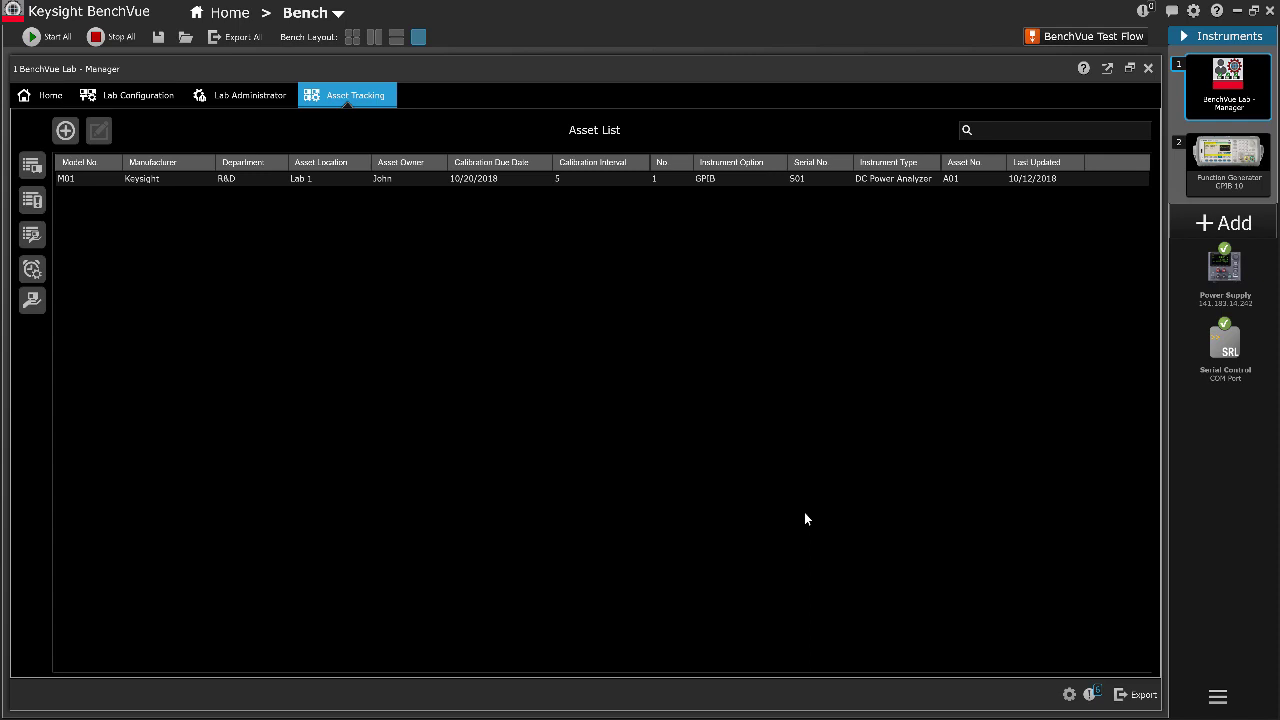
click(207, 182)
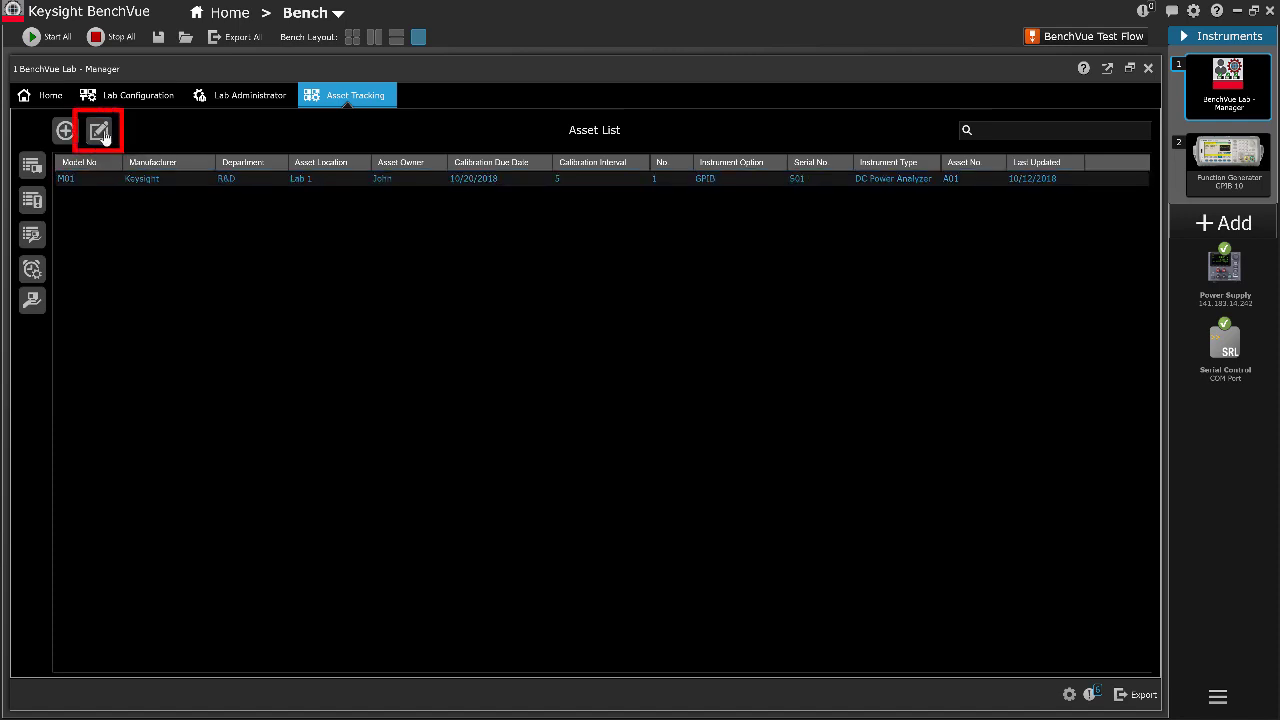
click(100, 132)
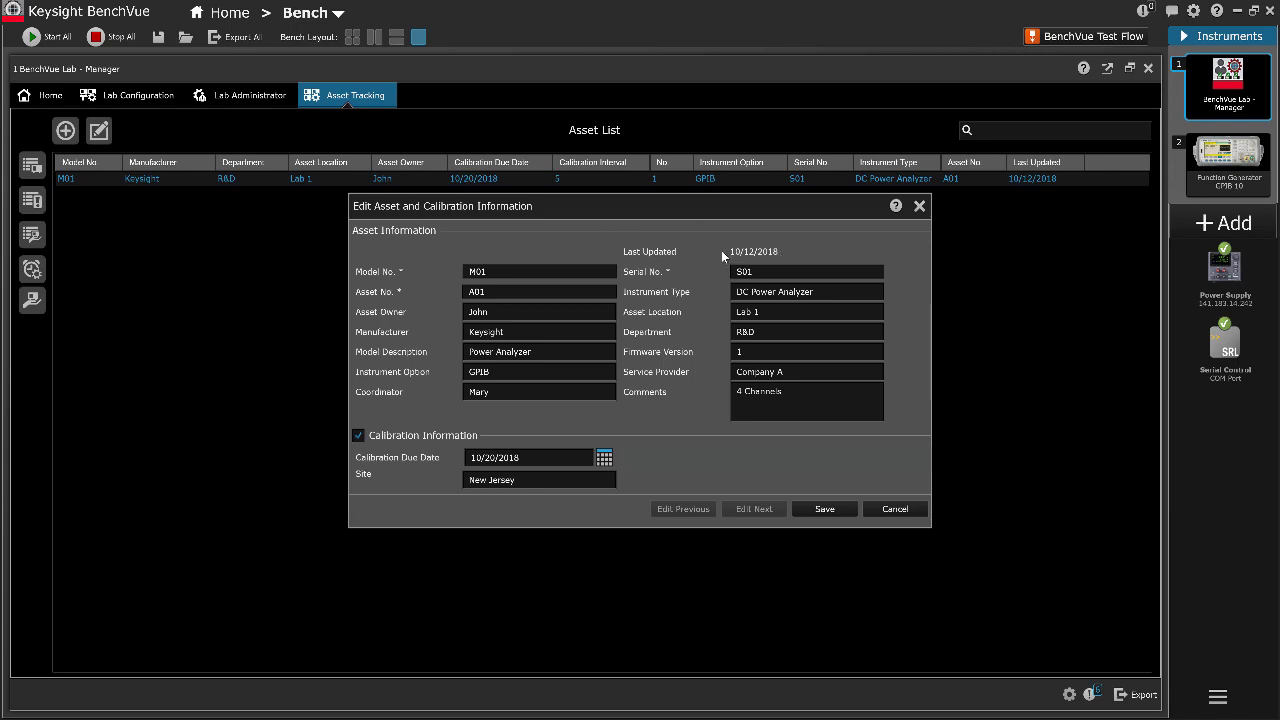
click(825, 510)
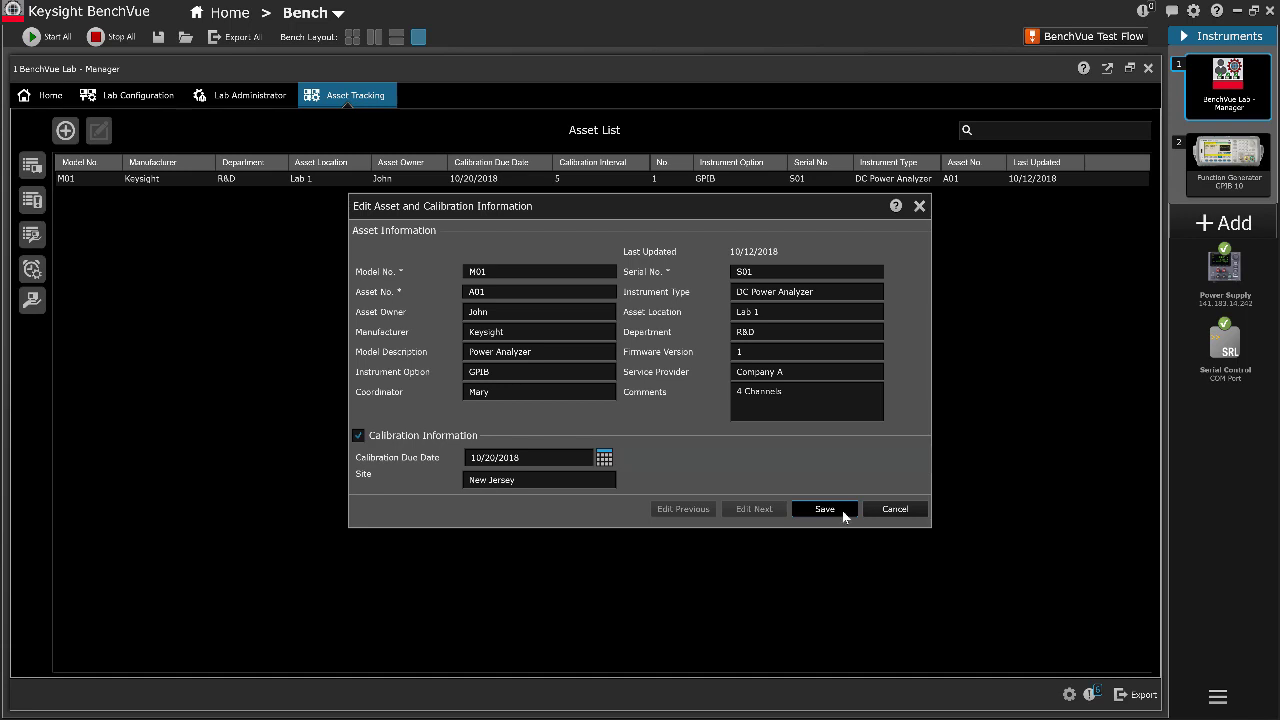
click(884, 512)
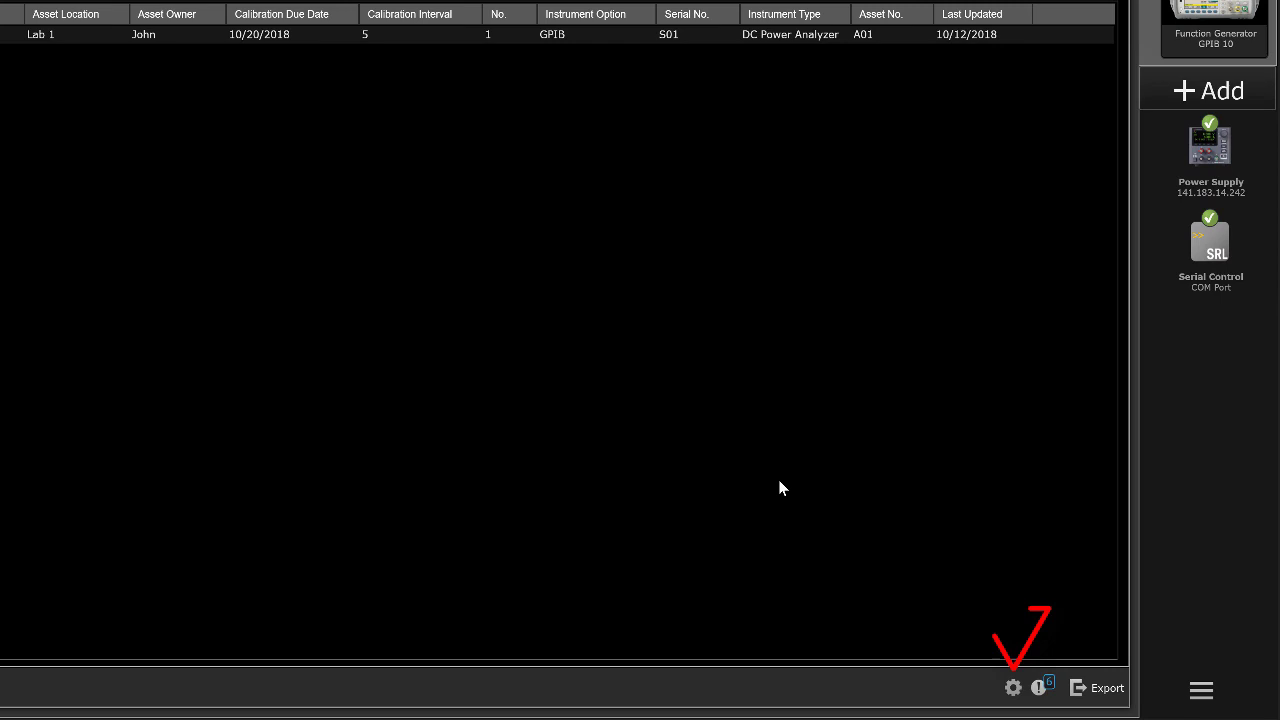
From the asset tracking options, choose Import Asset from Lab Layout and select the VideoDemo layout
click(1013, 689)
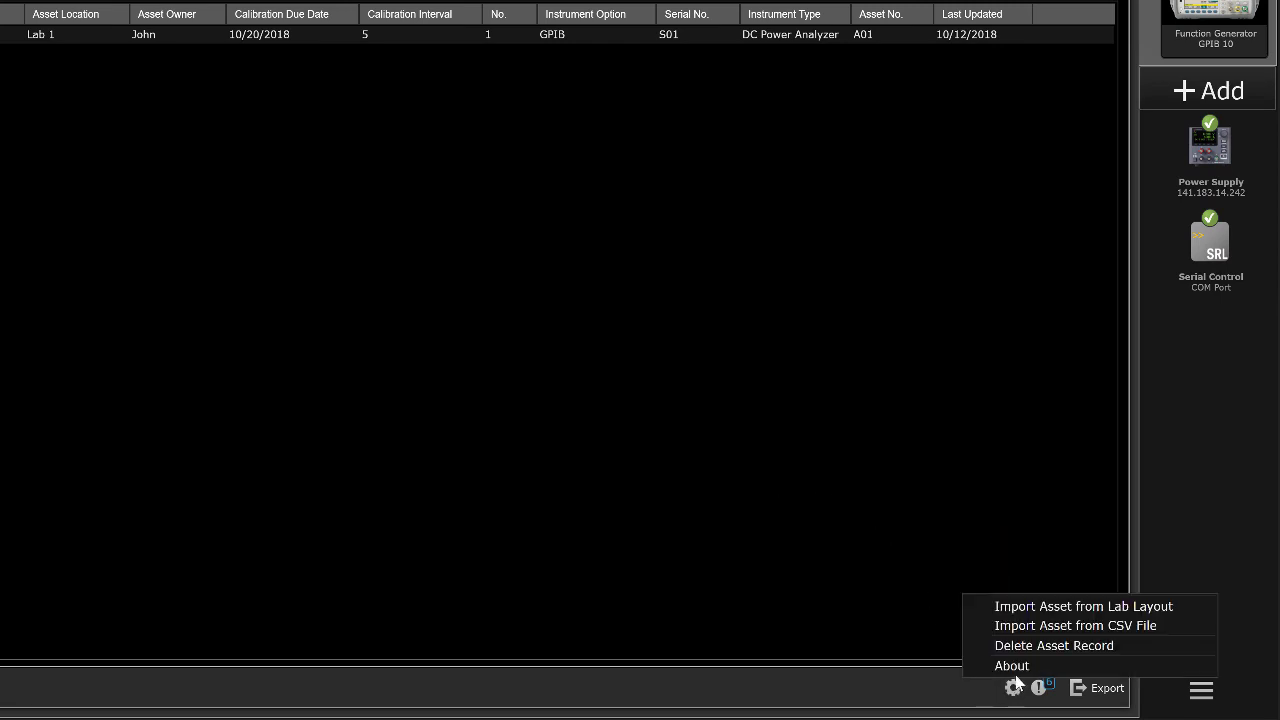
click(1036, 605)
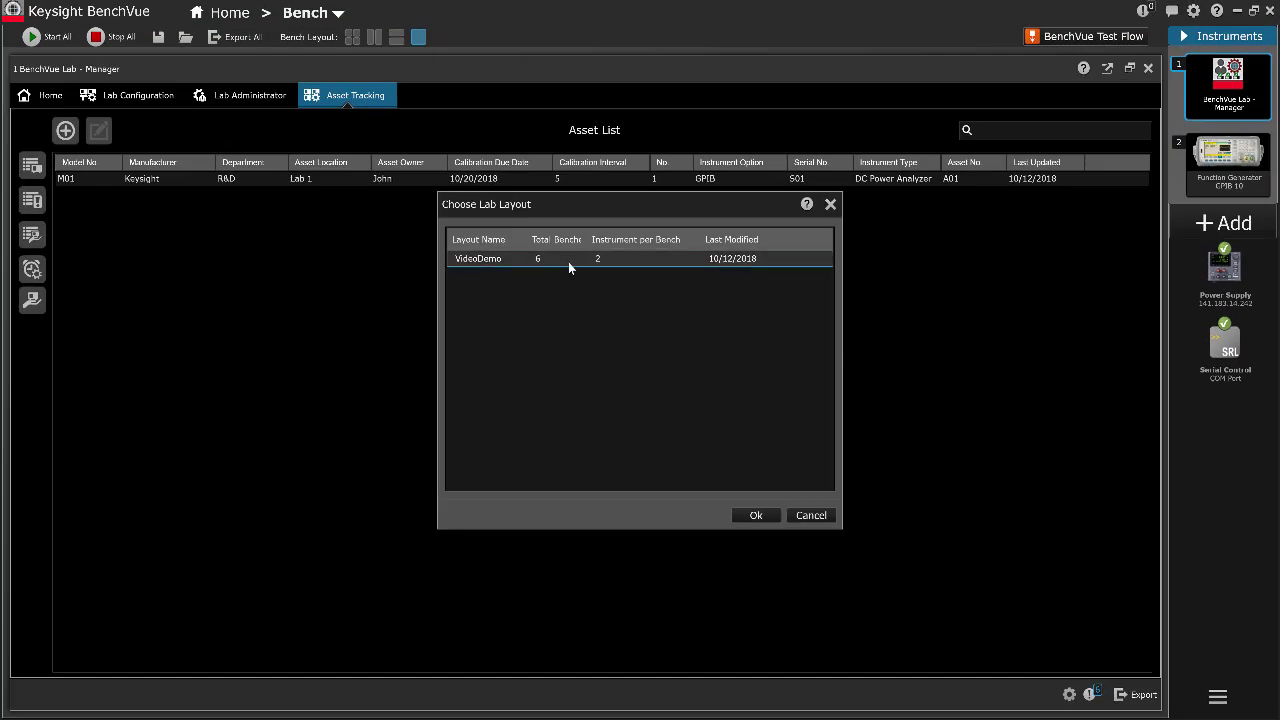
click(412, 160)
Confirm importing the VideoDemo layout's assets into the asset list
click(755, 516)
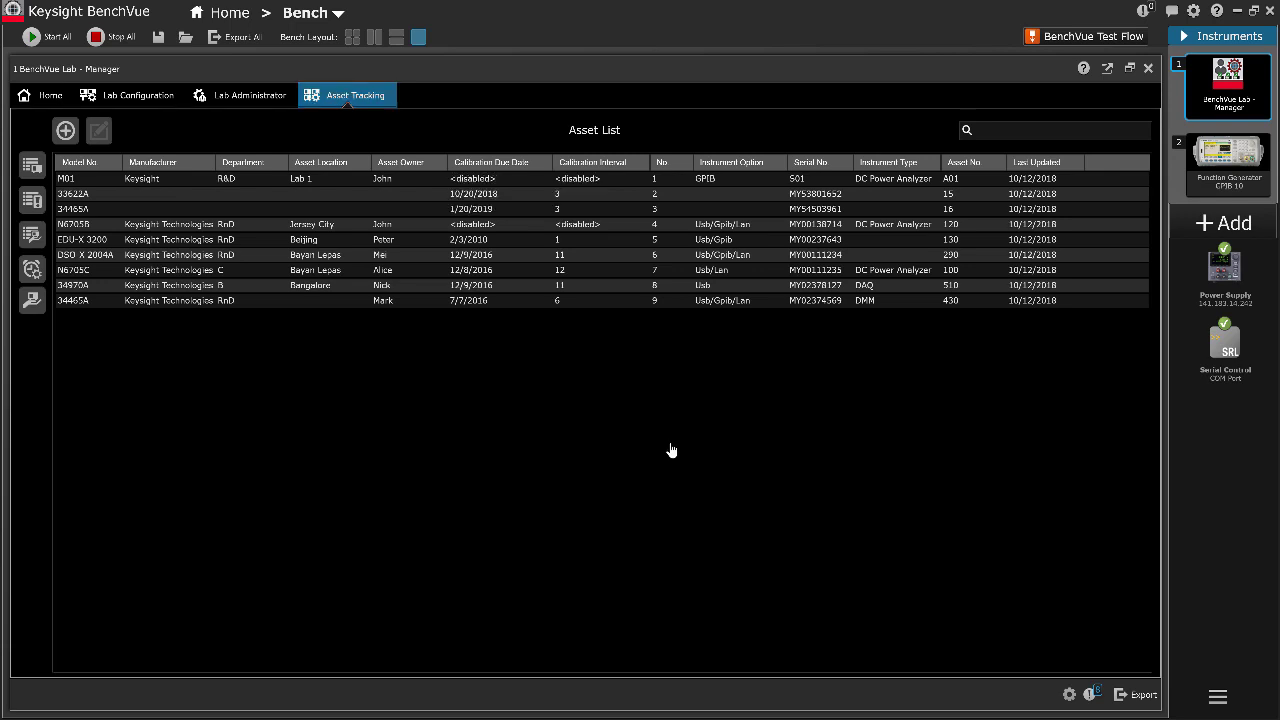
Re-enable M01's calibration with due date 10/30/2018 and site Tech Support Center, then save
click(465, 188)
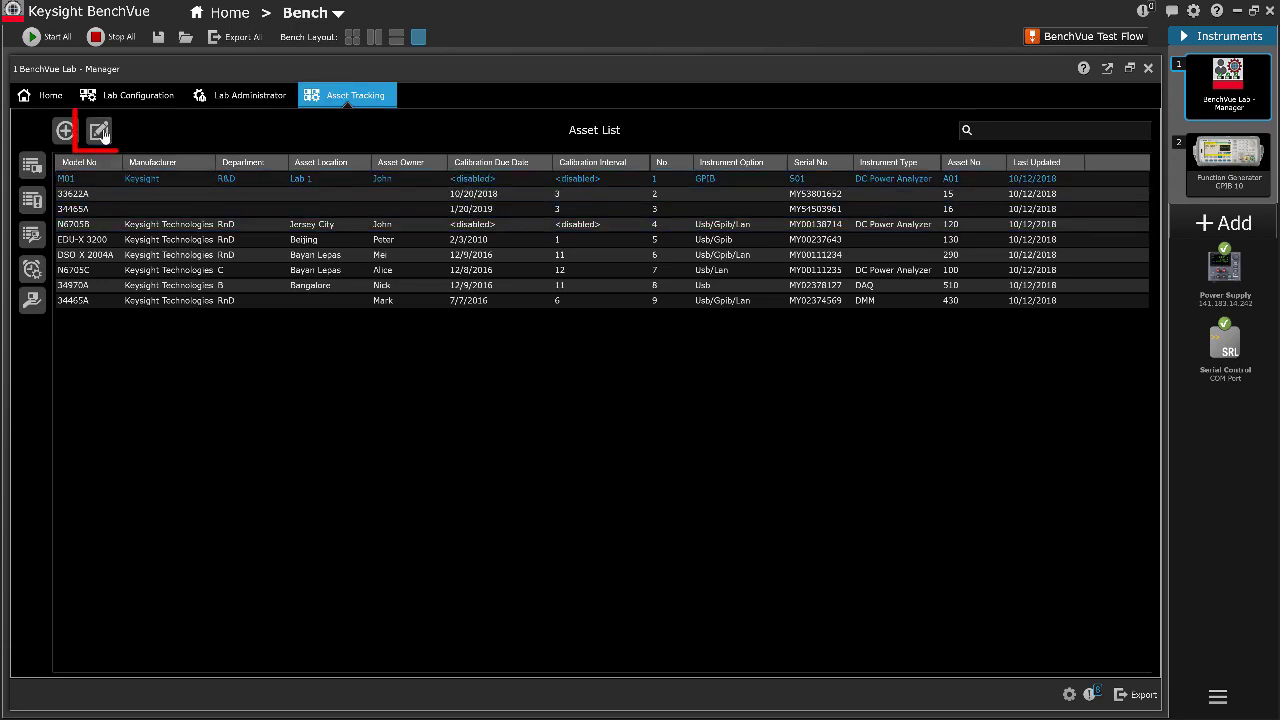
click(100, 132)
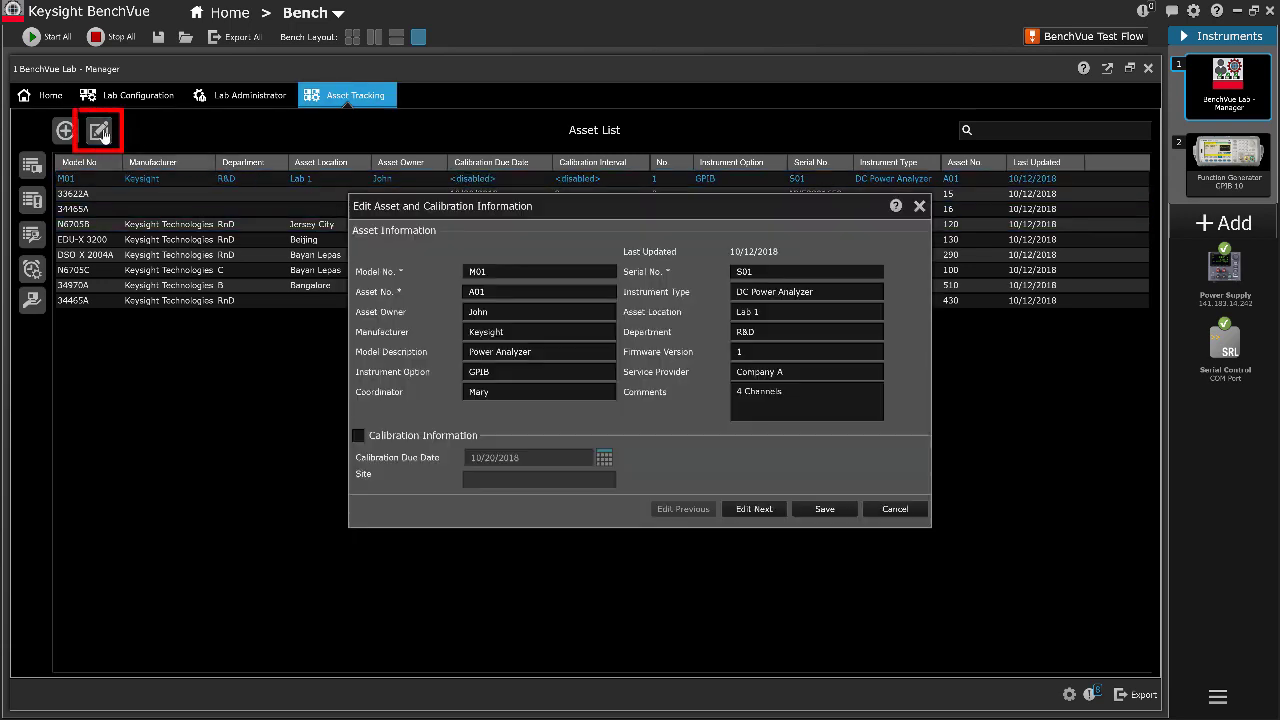
click(358, 436)
click(604, 458)
click(508, 552)
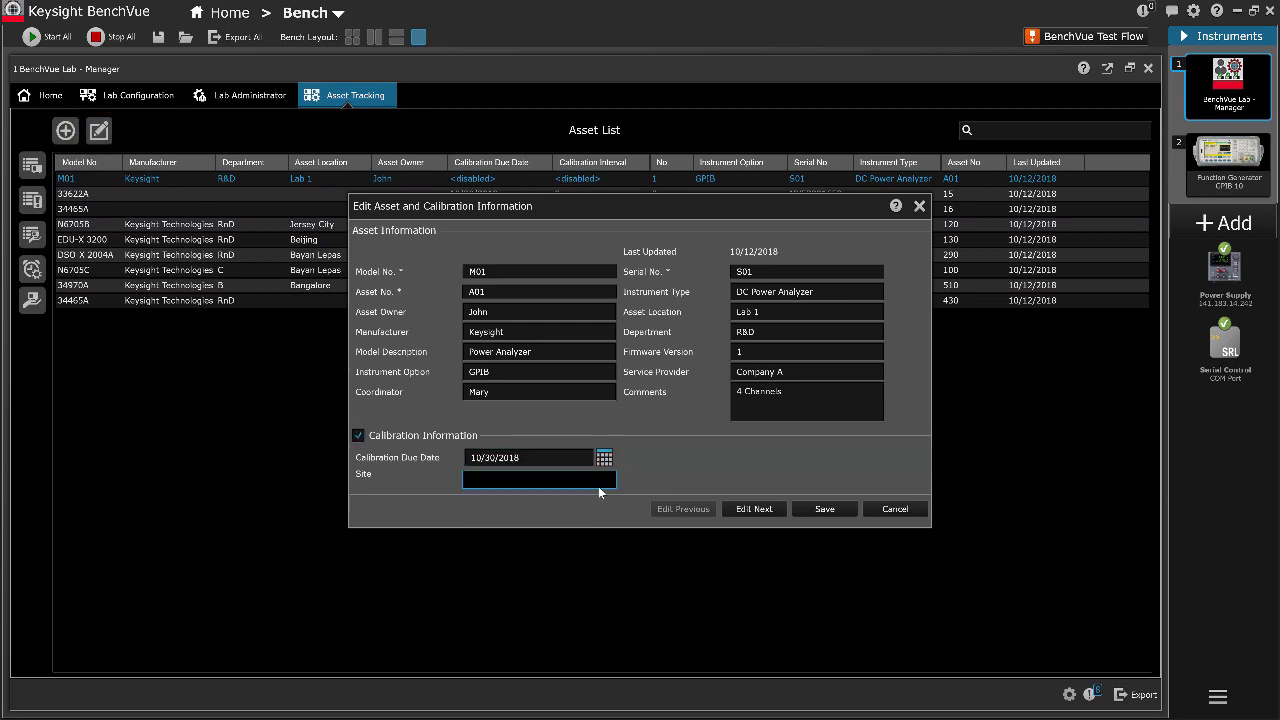
text(Tech Support Center)
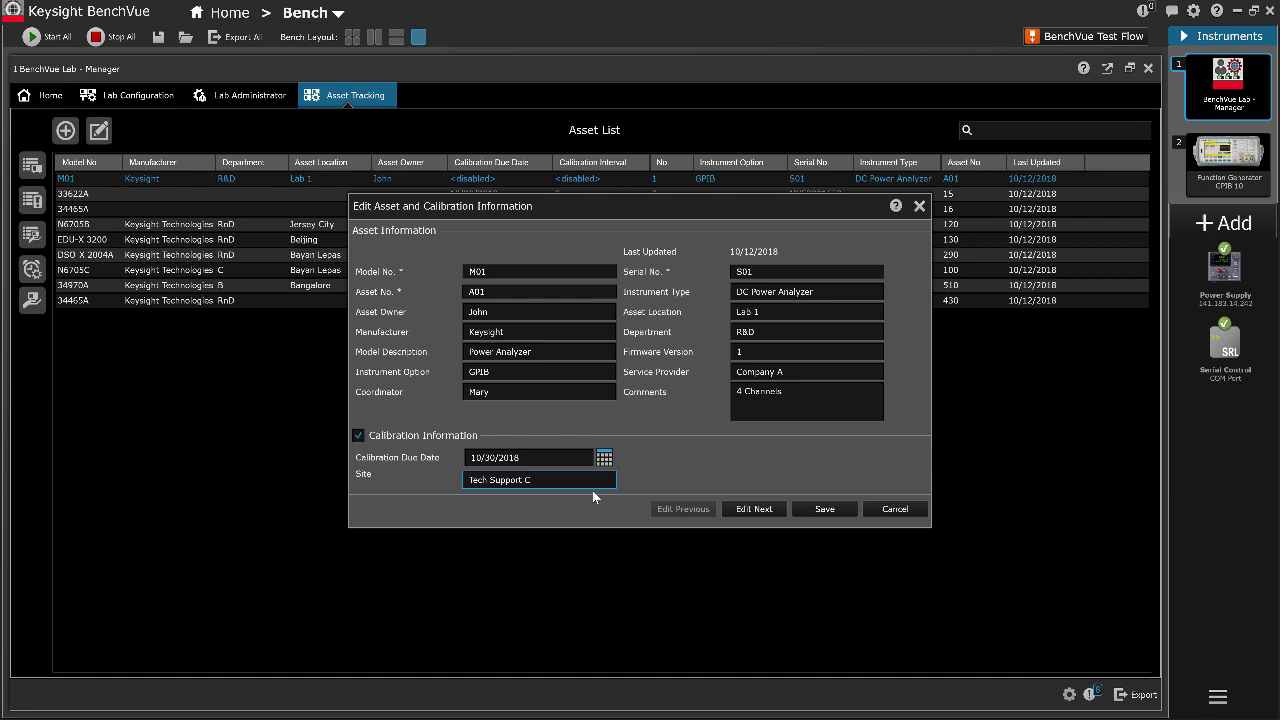
click(824, 509)
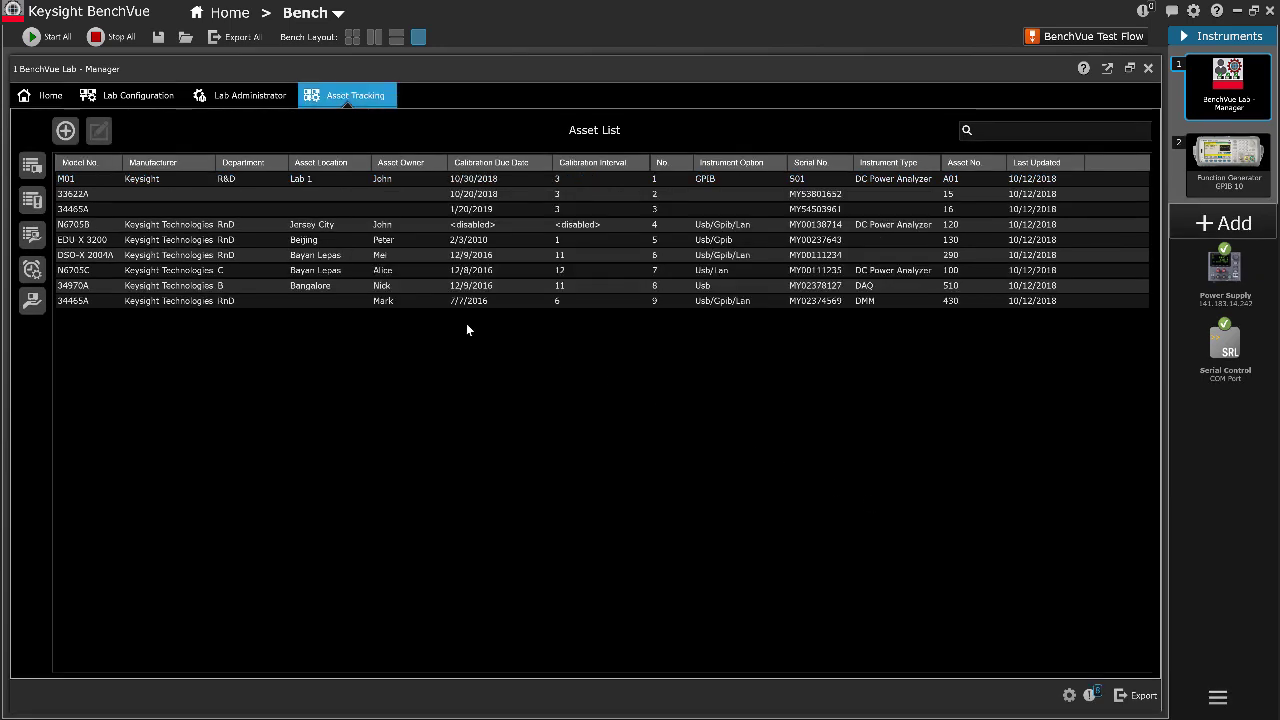
Show the Pending Calibration Asset list of instruments due within 30 days
click(35, 201)
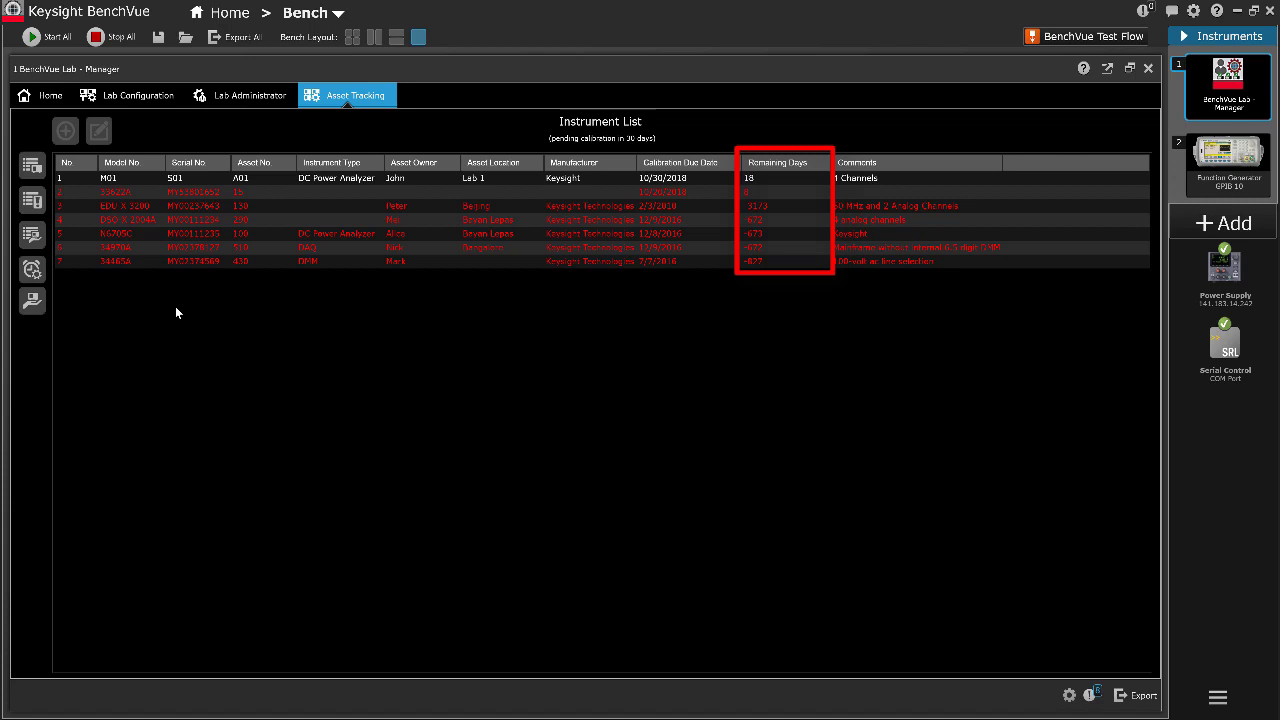
Edit M01 from the Asset List and change its calibration due date to 1/30/2019
click(30, 168)
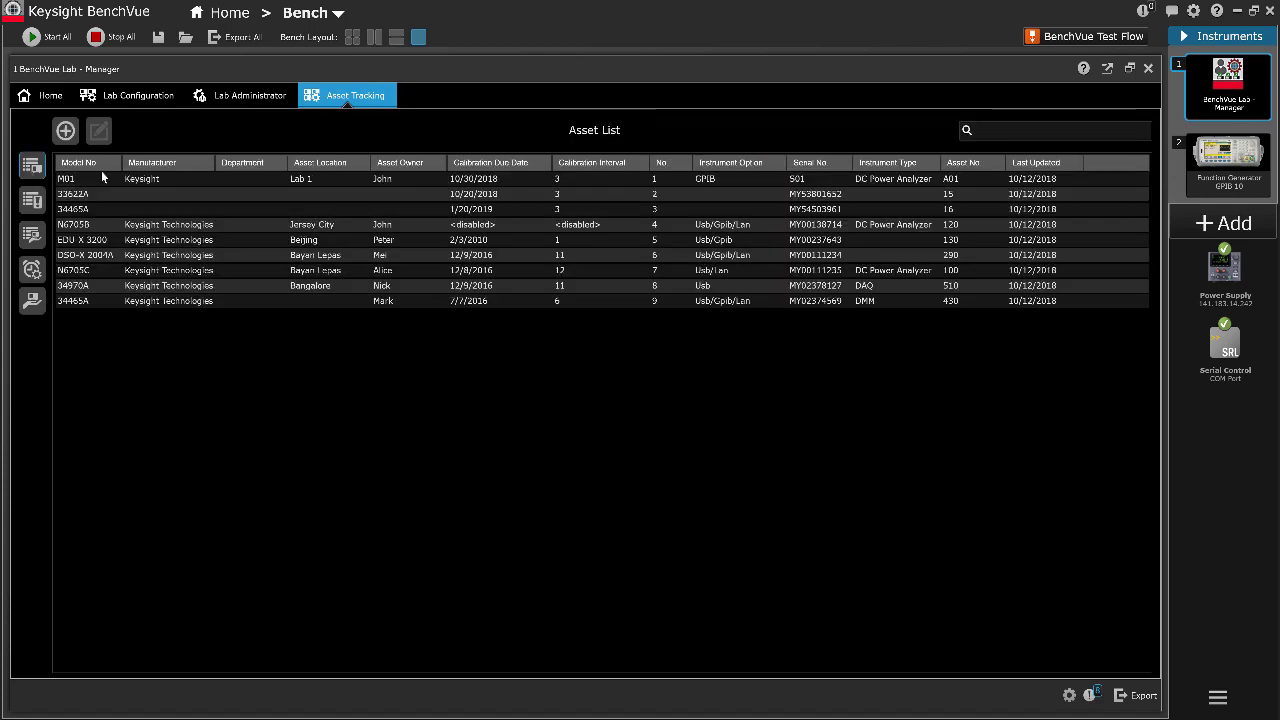
click(182, 174)
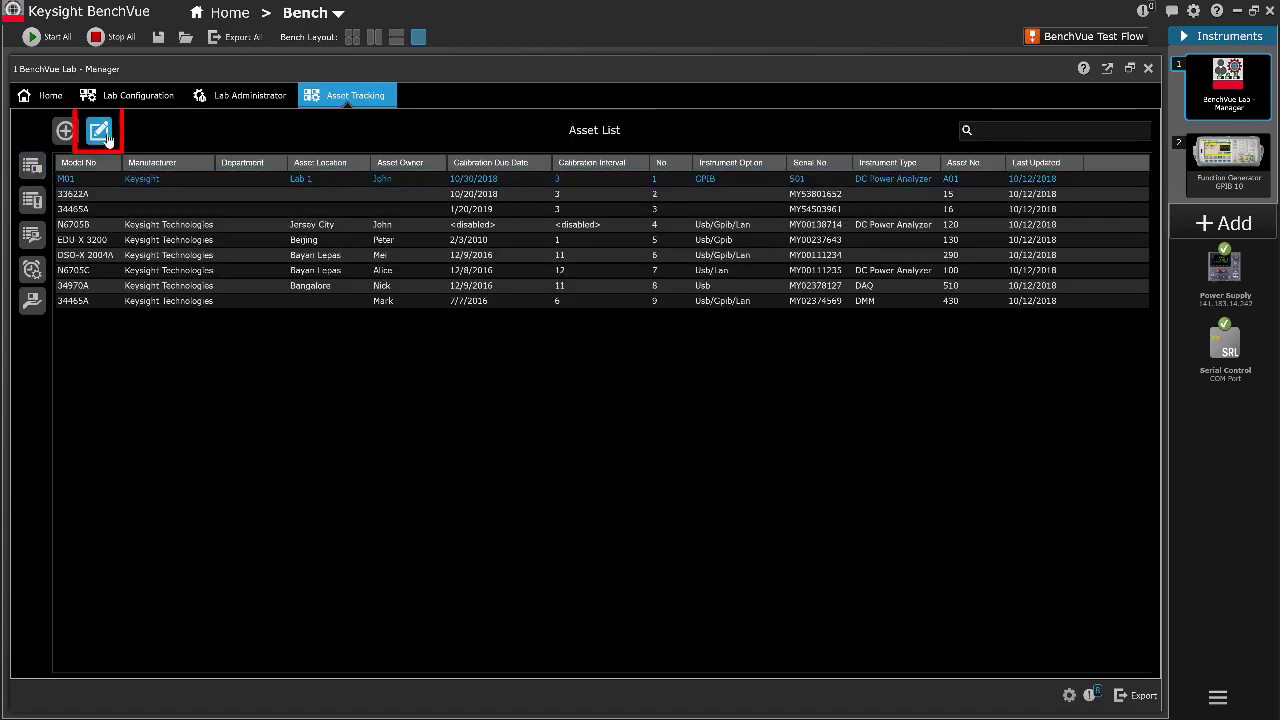
click(100, 132)
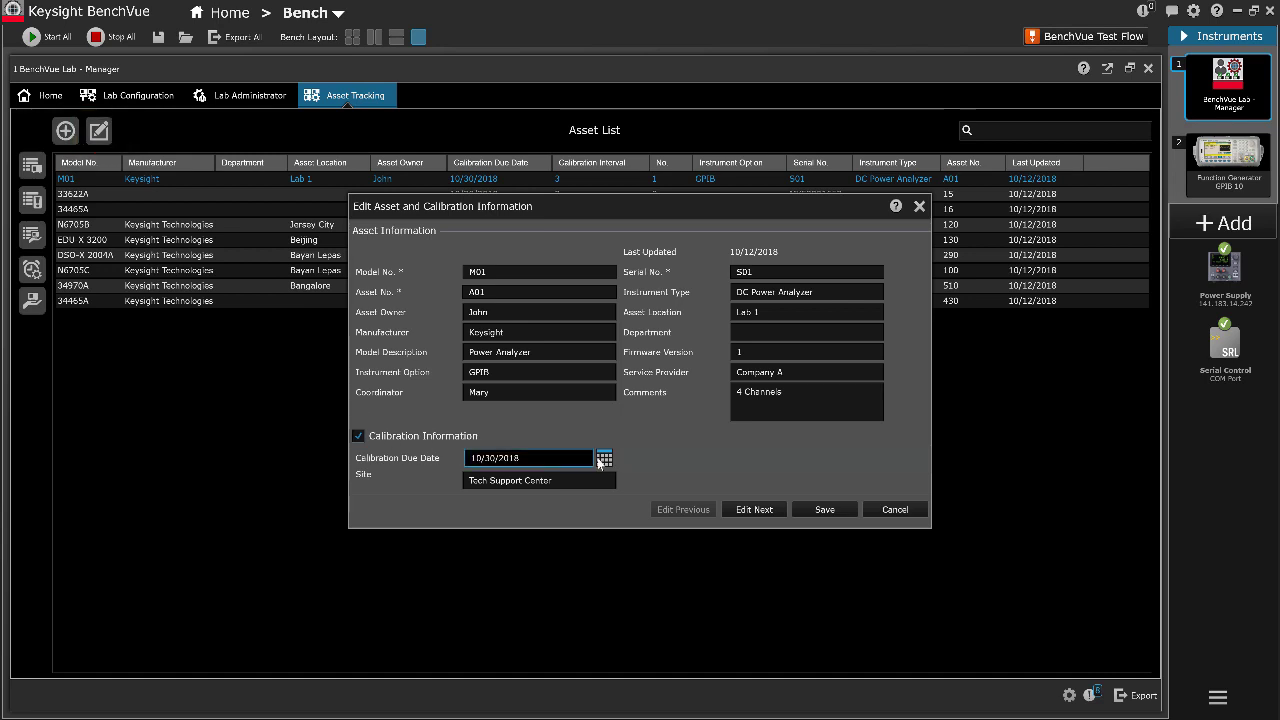
click(604, 459)
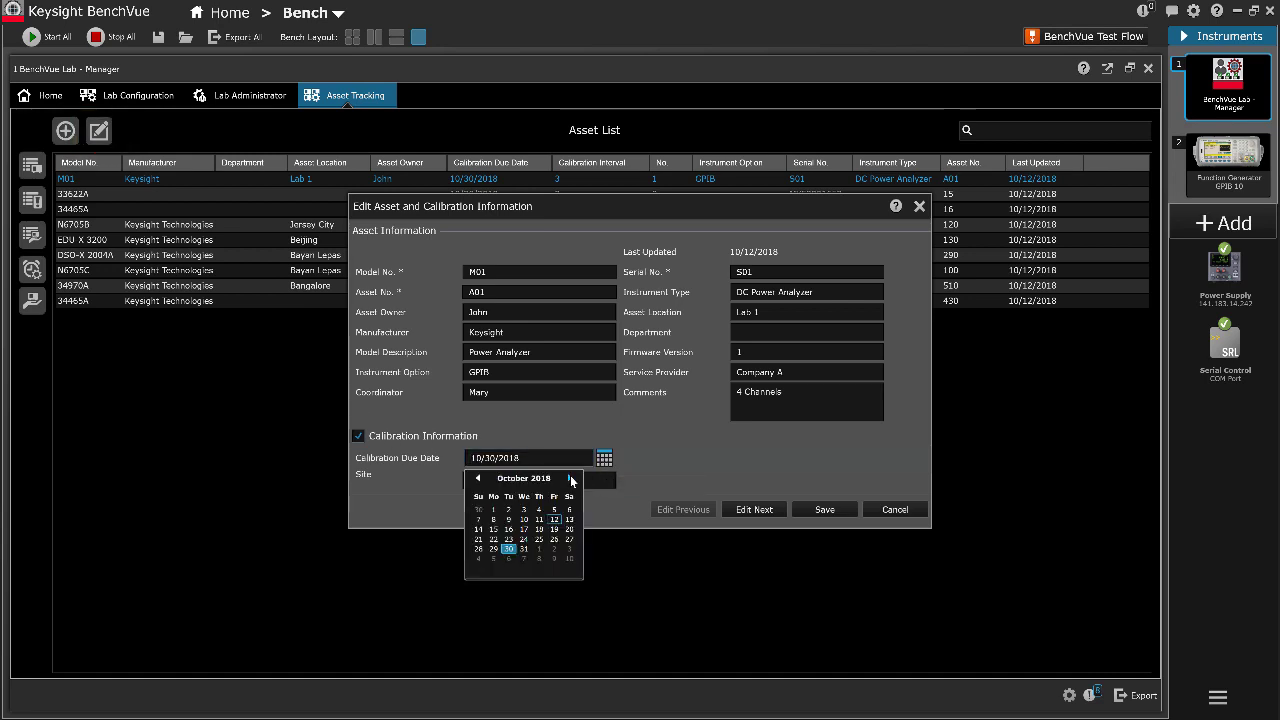
click(571, 478)
click(571, 478)
click(571, 478)
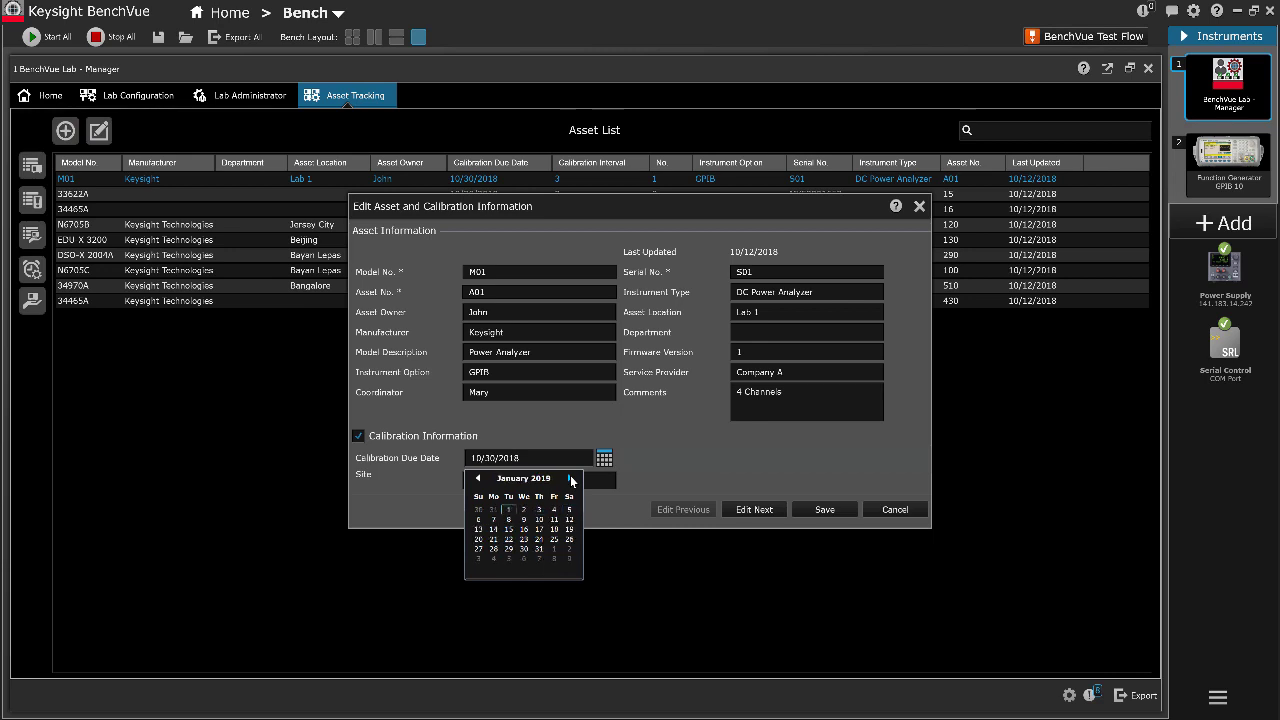
click(525, 549)
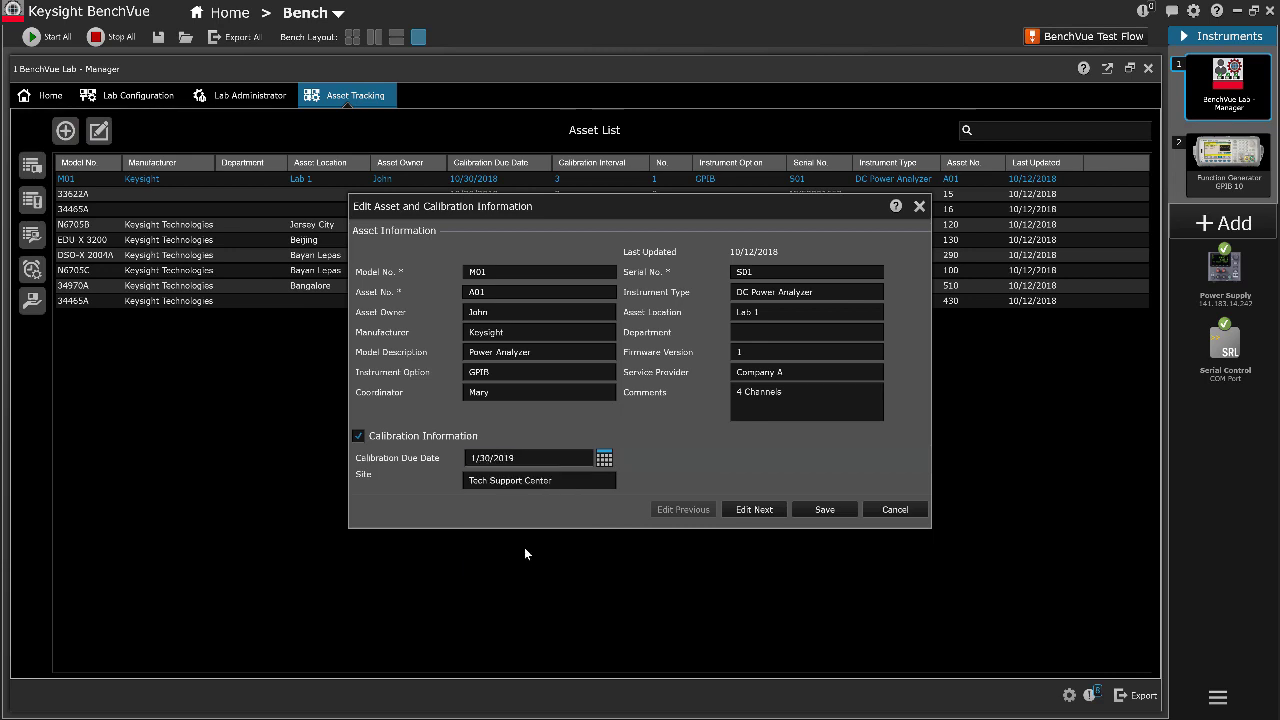
click(816, 509)
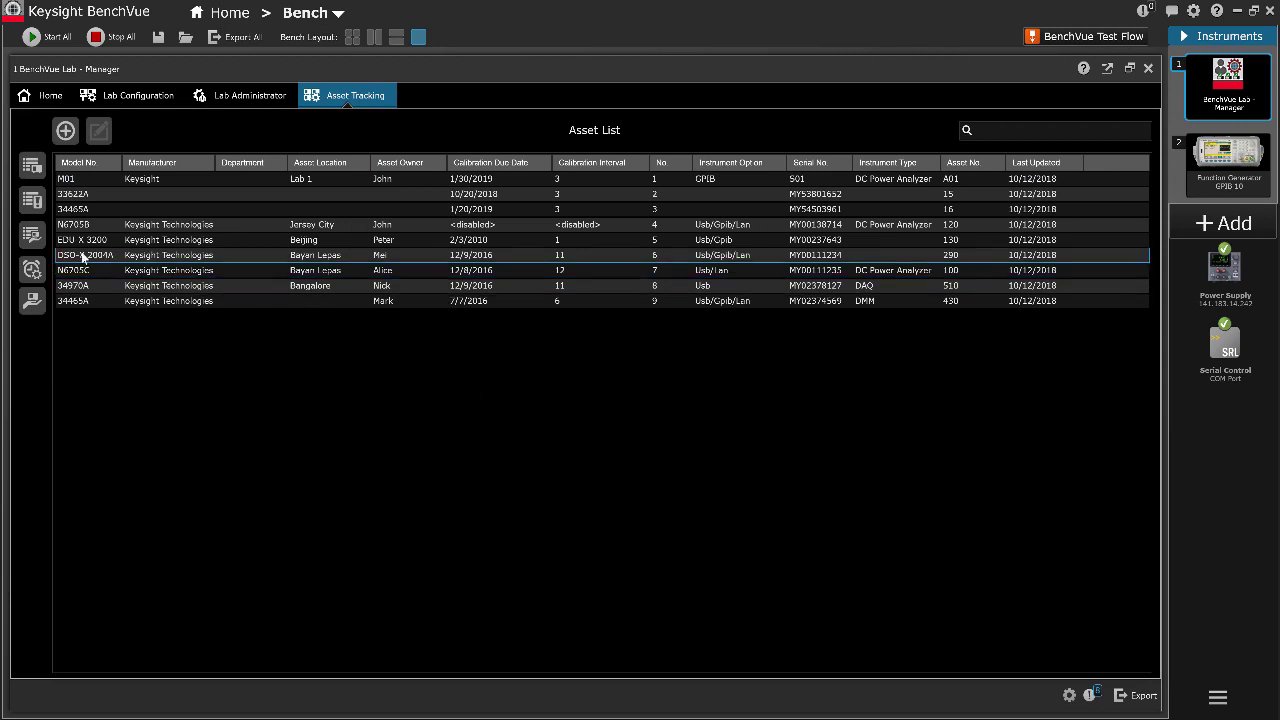
Begin checking out asset 33622A, keeping the check-out date and picking a target return date
click(33, 235)
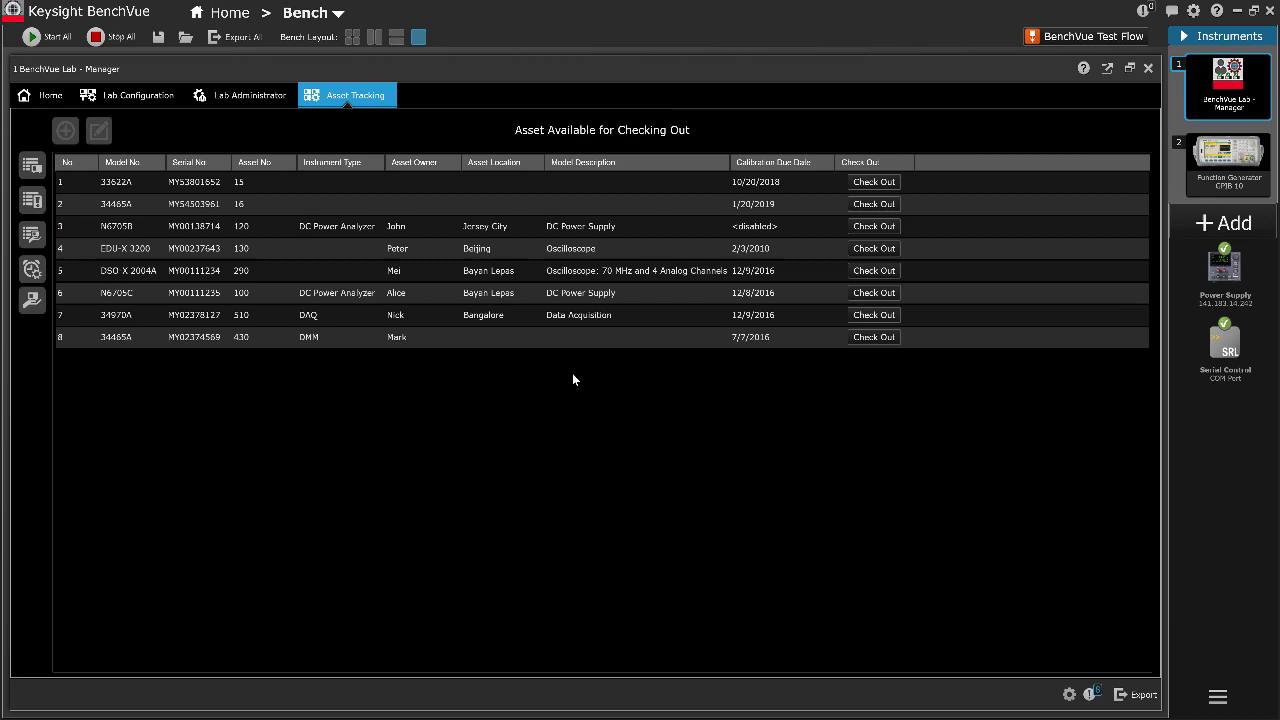
click(874, 182)
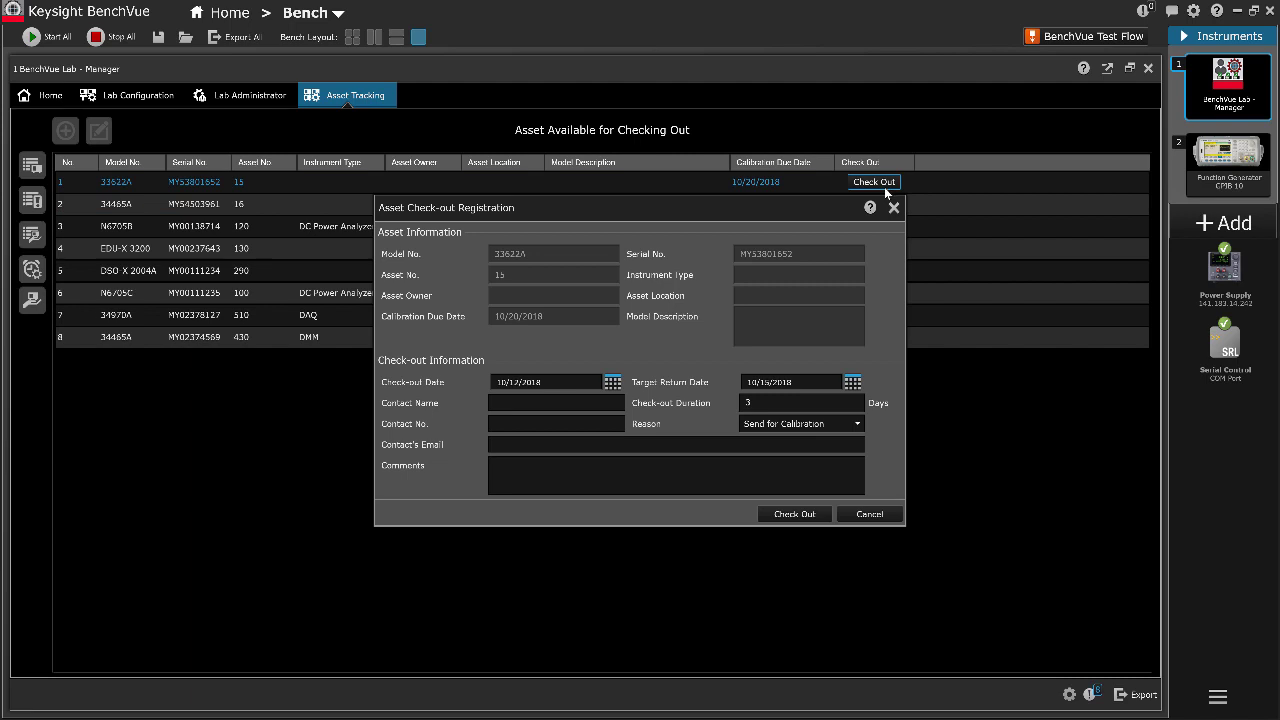
click(612, 382)
click(612, 382)
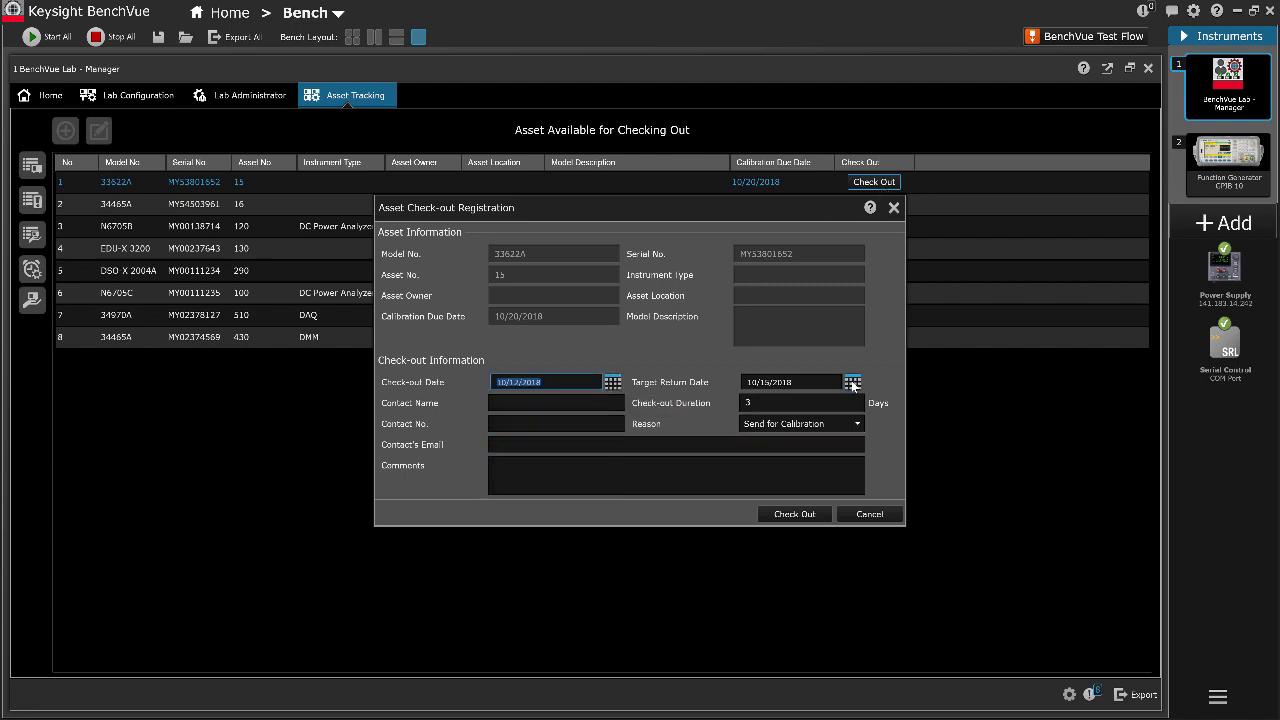
click(852, 384)
click(771, 455)
Enter the contact's name, phone number and e-mail, reason Others, comment 'For Repair', and confirm
click(583, 402)
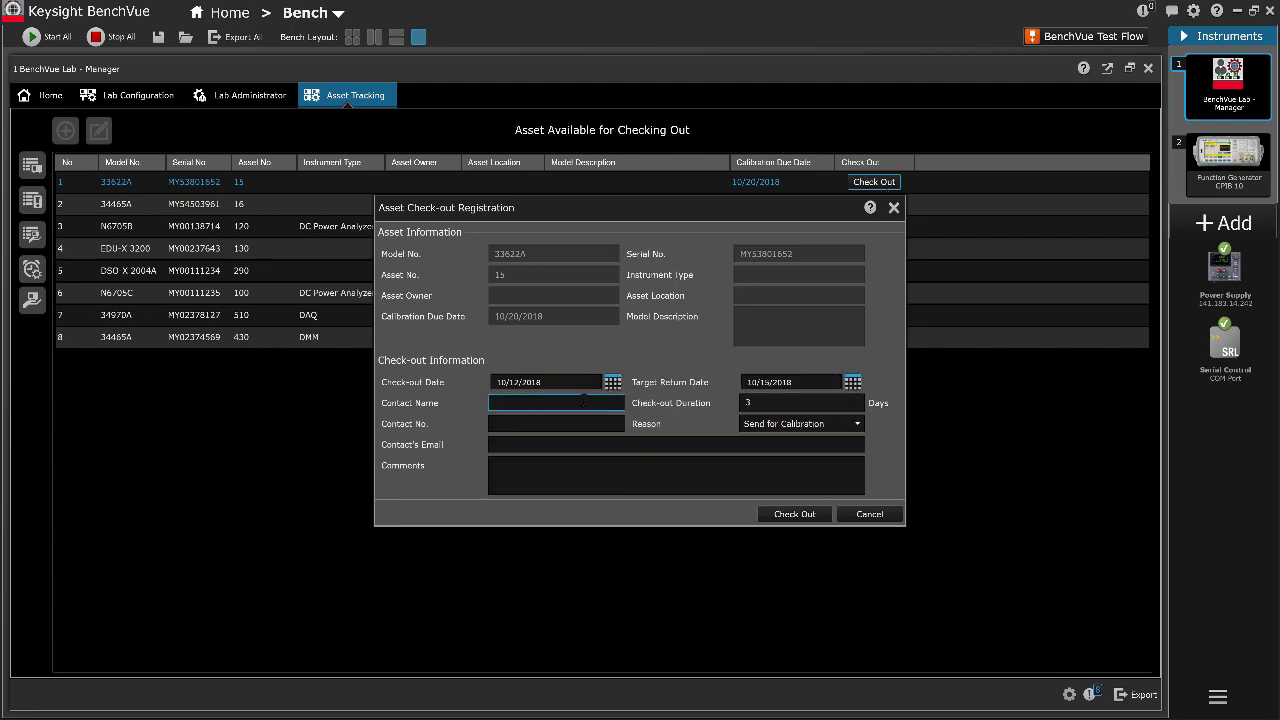
text(John)
key(Tab)
text(012-4567)
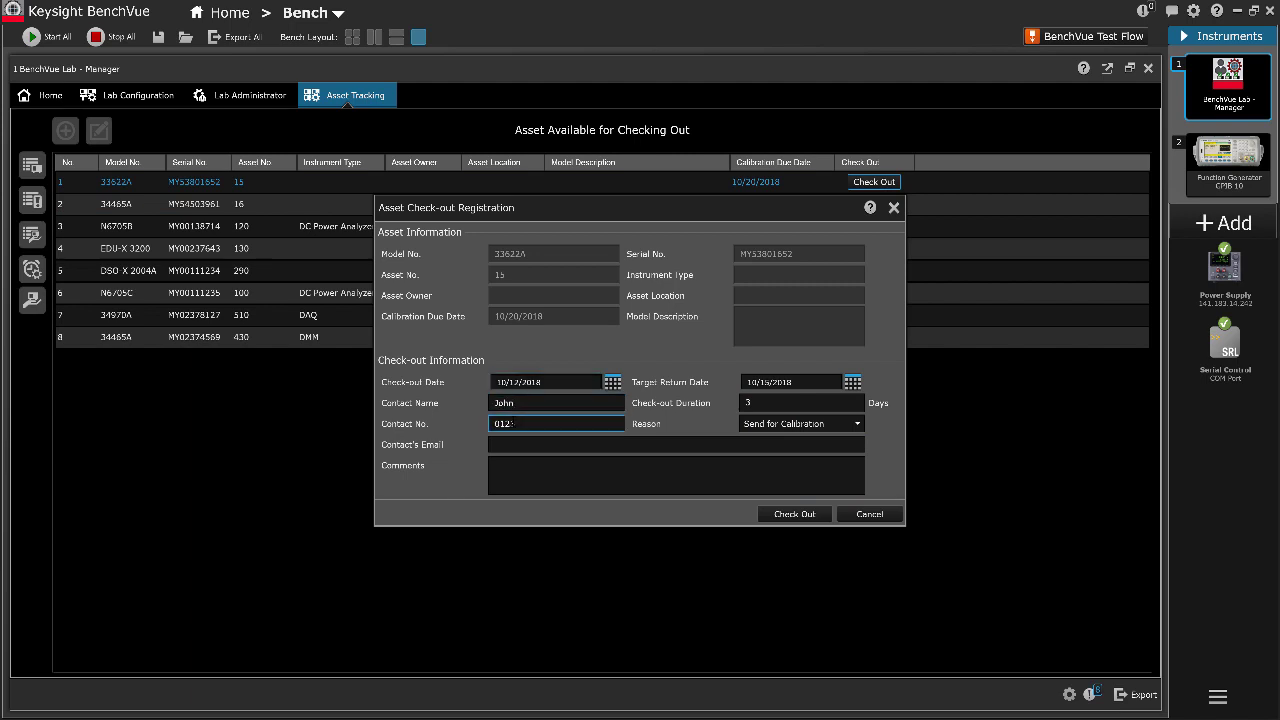
key(Tab)
key(Tab)
click(857, 423)
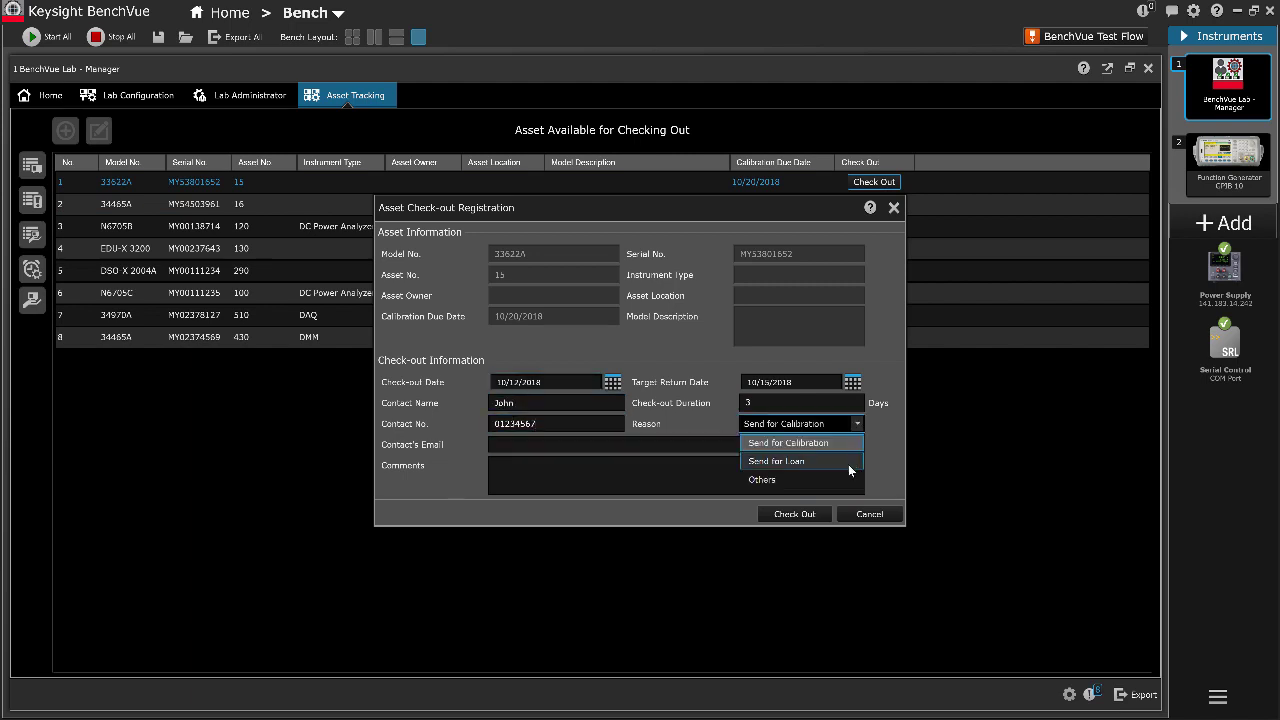
click(770, 480)
click(676, 446)
text(John@example.com)
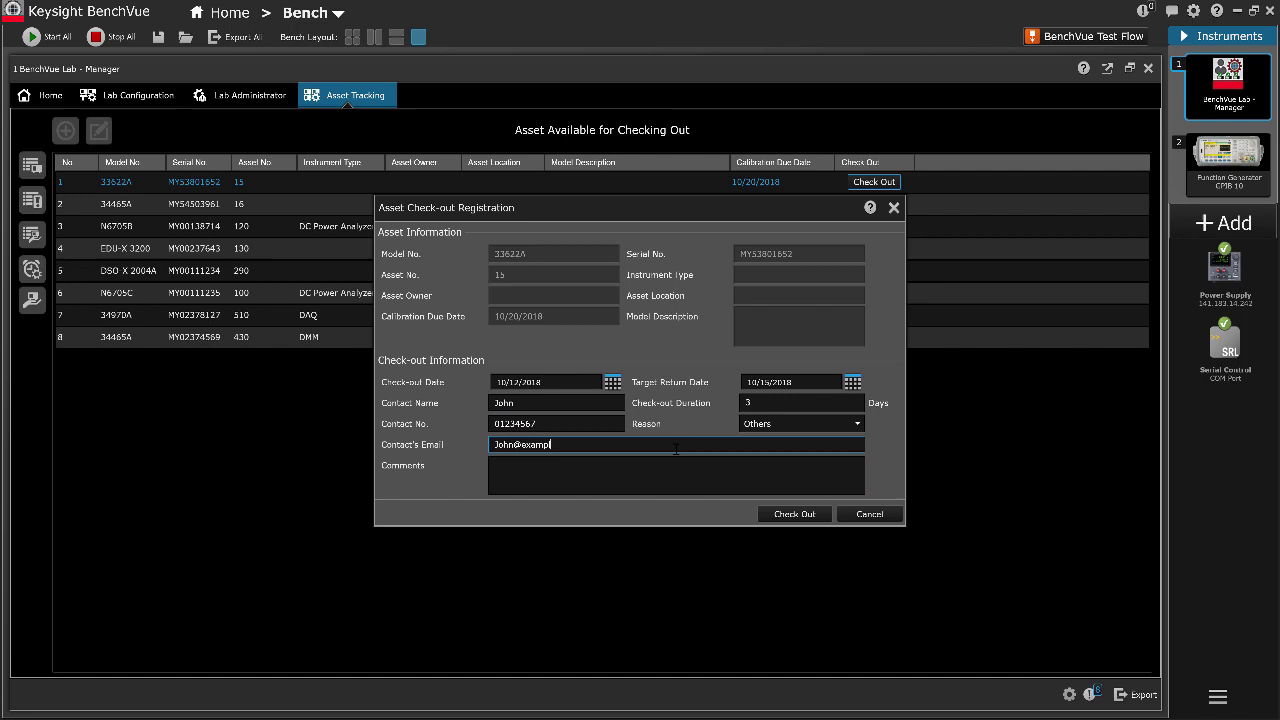
click(698, 474)
text(For)
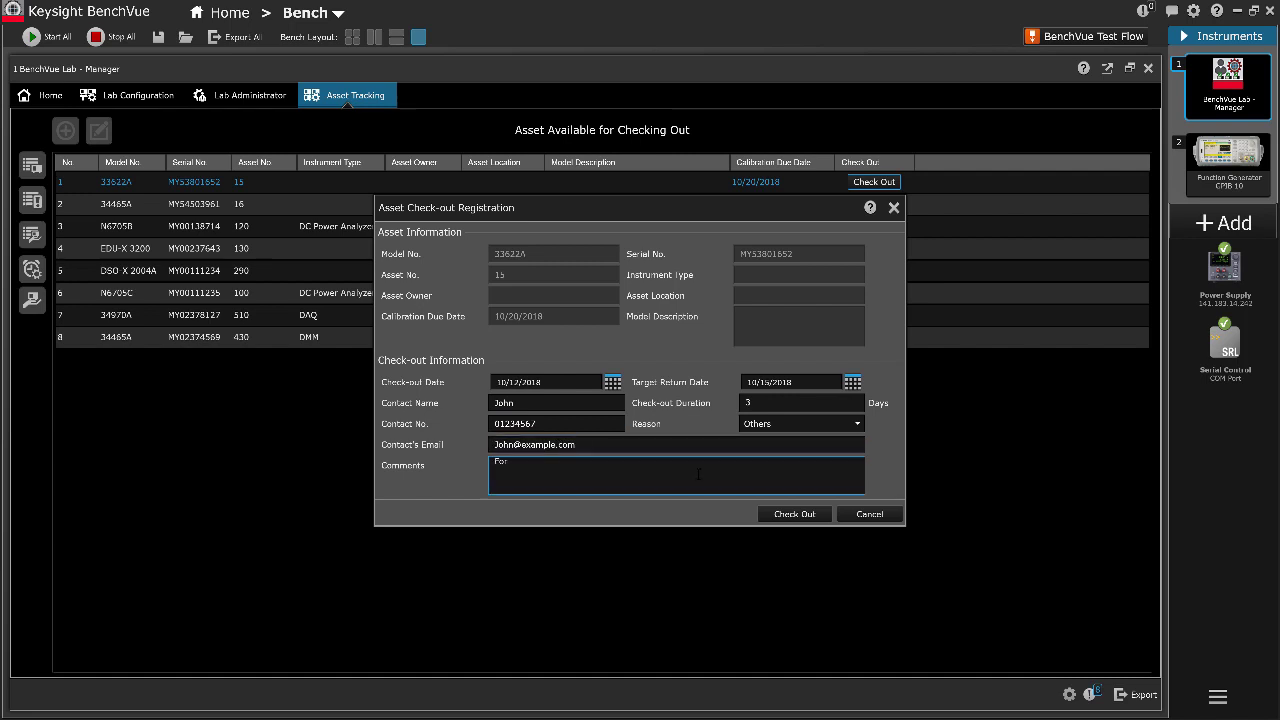
text( Repair)
click(792, 513)
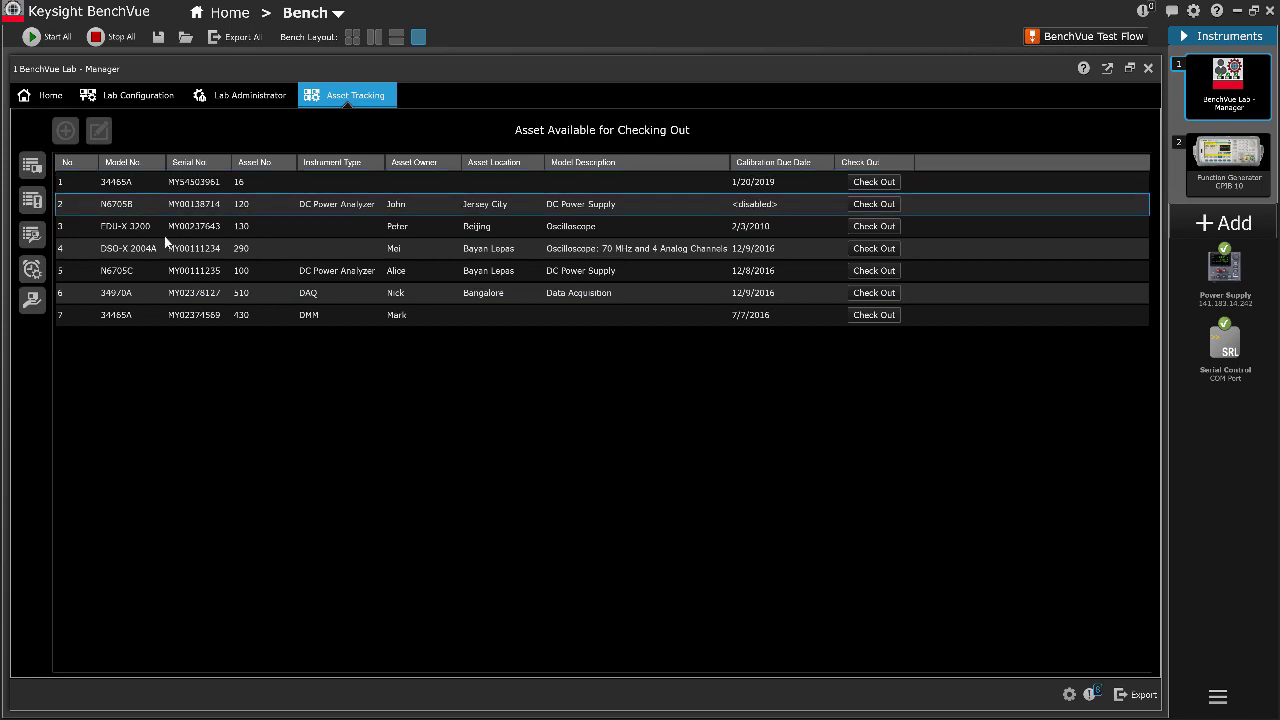
From the Asset Check-out List, edit the 33622A record and confirm checking it back in
click(33, 300)
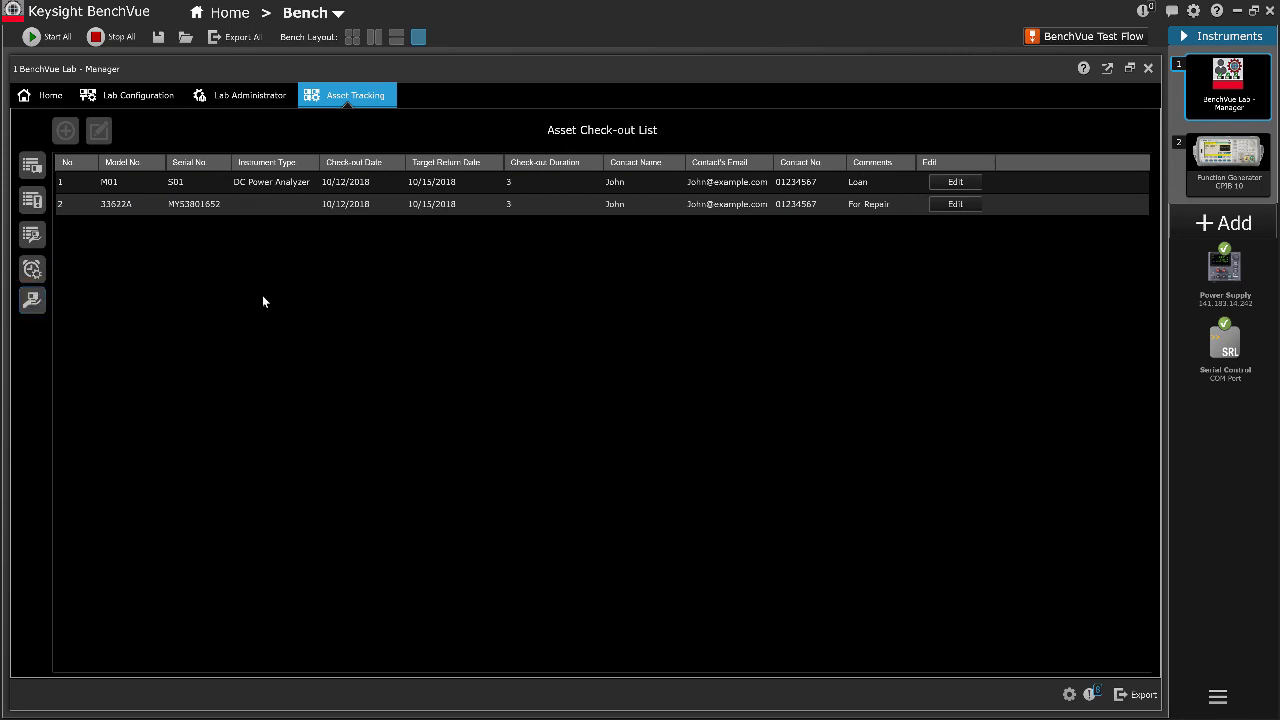
click(950, 204)
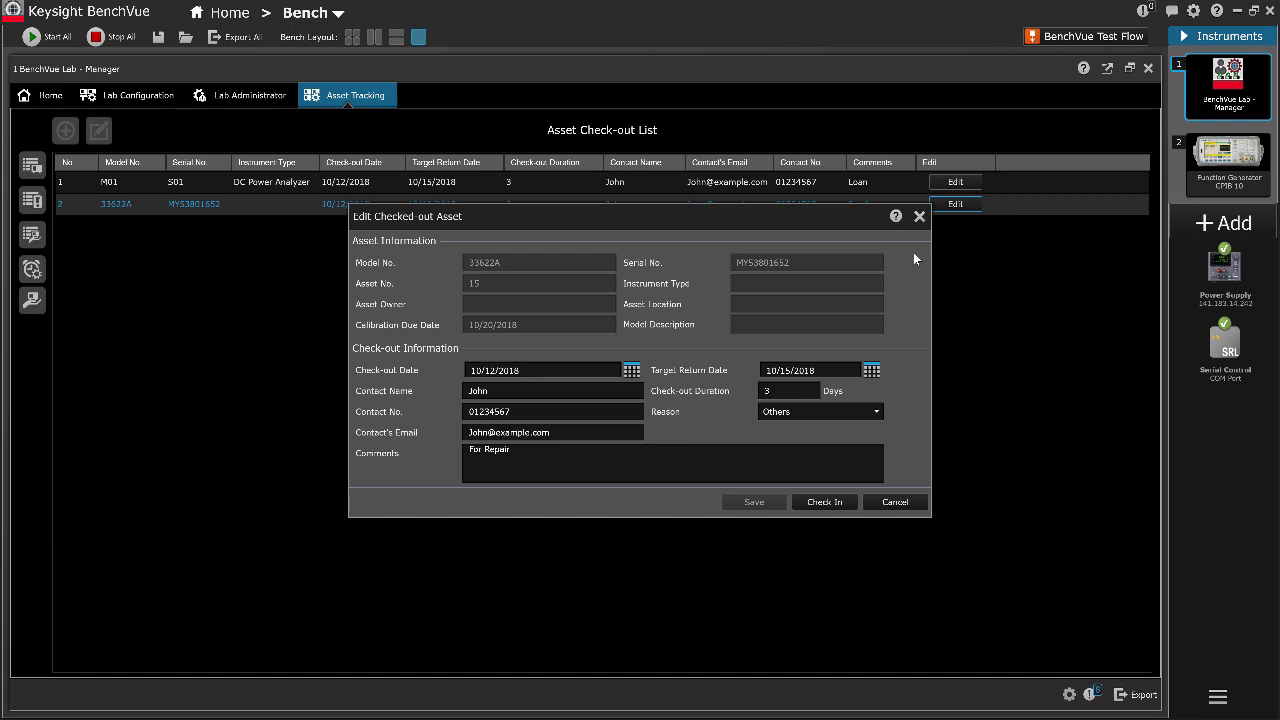
click(825, 502)
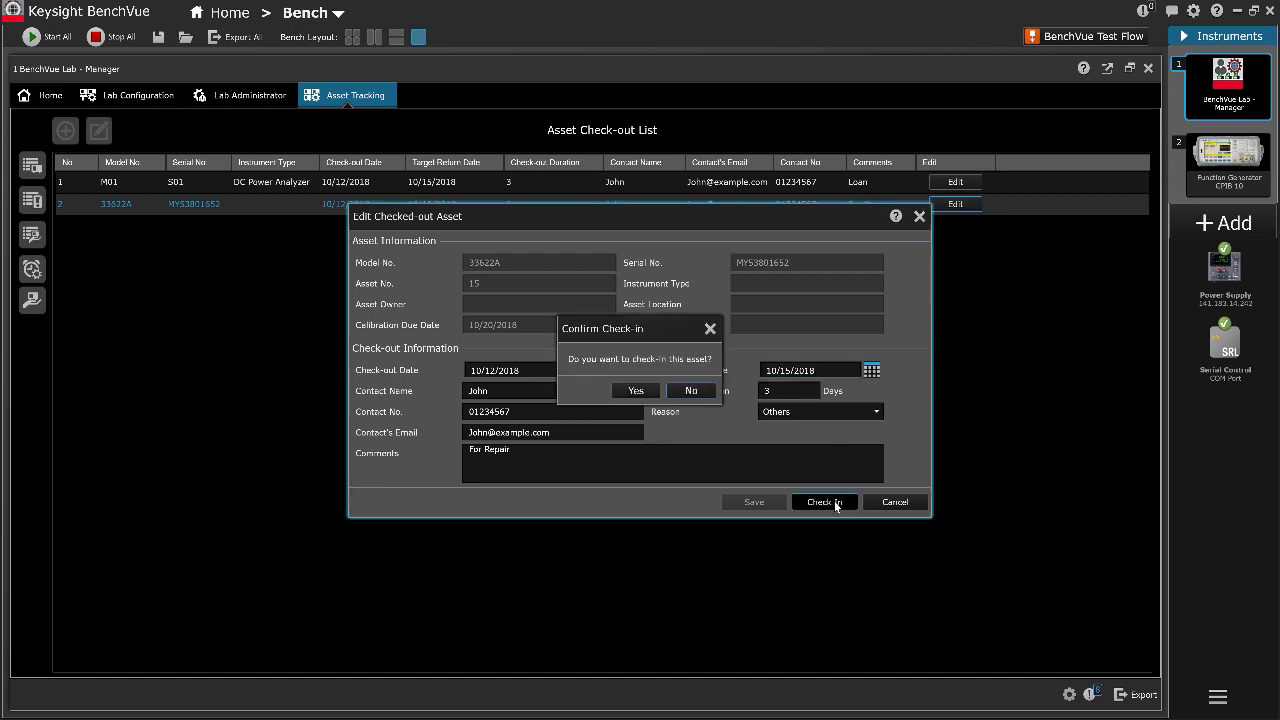
click(644, 394)
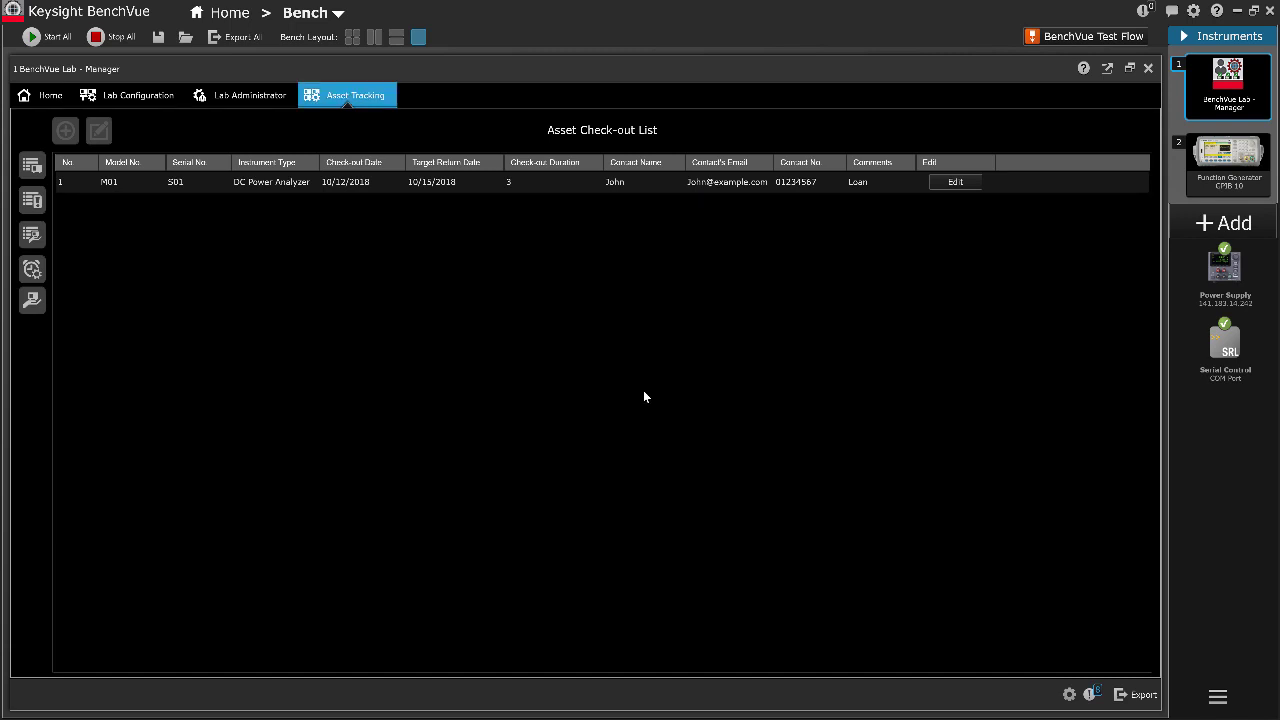
Open the Asset Available for Checking Out list to see 33622A available again
click(33, 234)
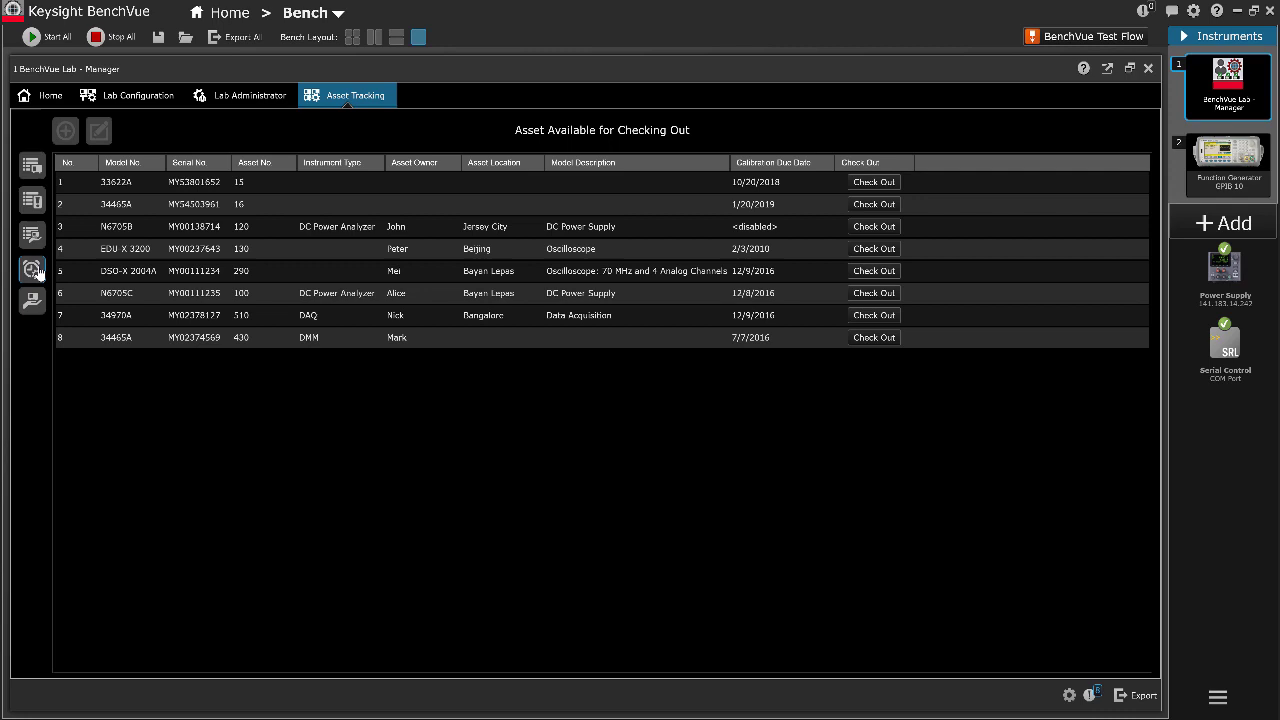
Open Configure Reminder Settings, showing reminder scan, calibration and check-out alerts all unchecked
click(36, 271)
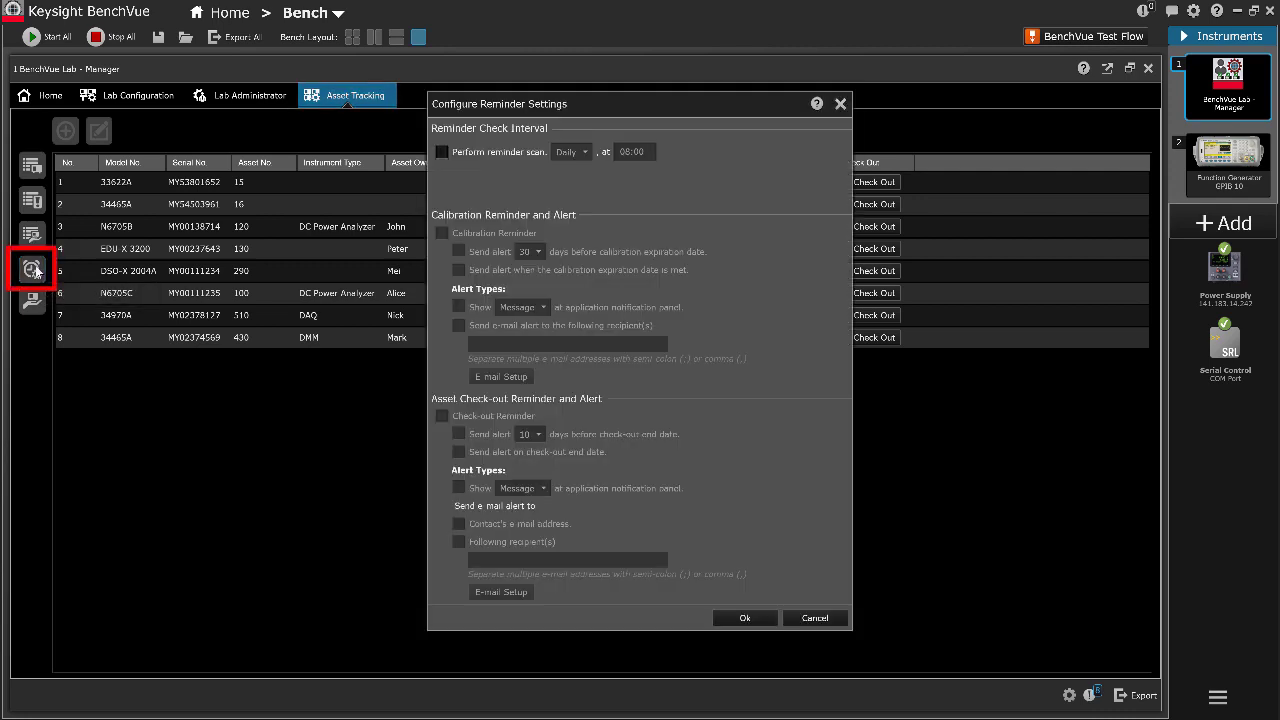